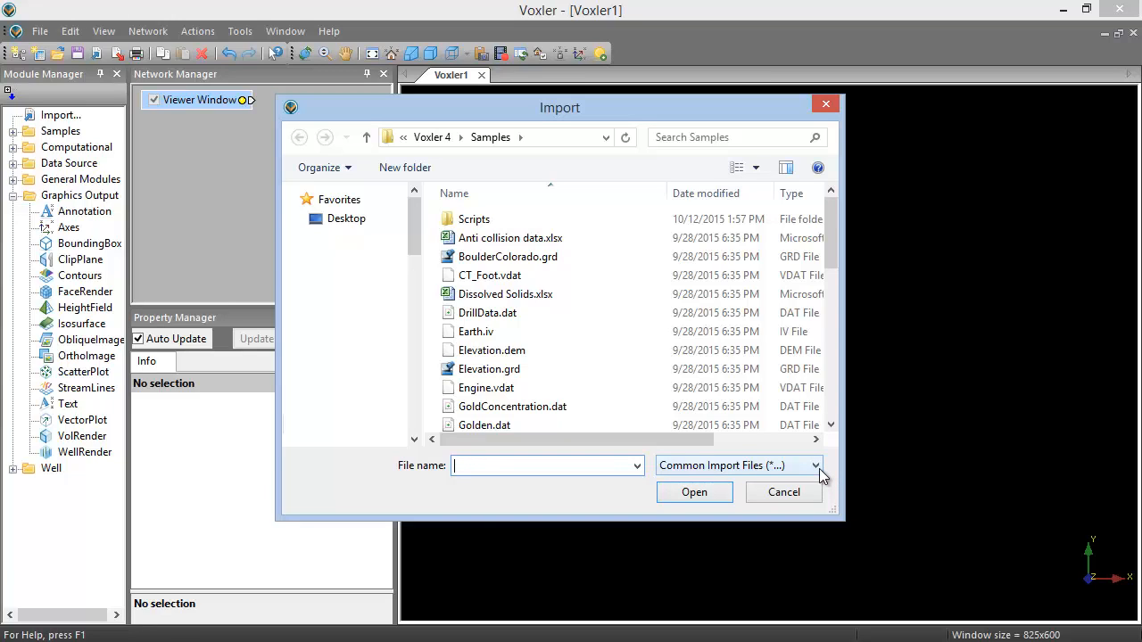
- Import the DAT Golden Software Data file Mineral Concentration.dat from the Samples folder with the default data import options
click(819, 468)
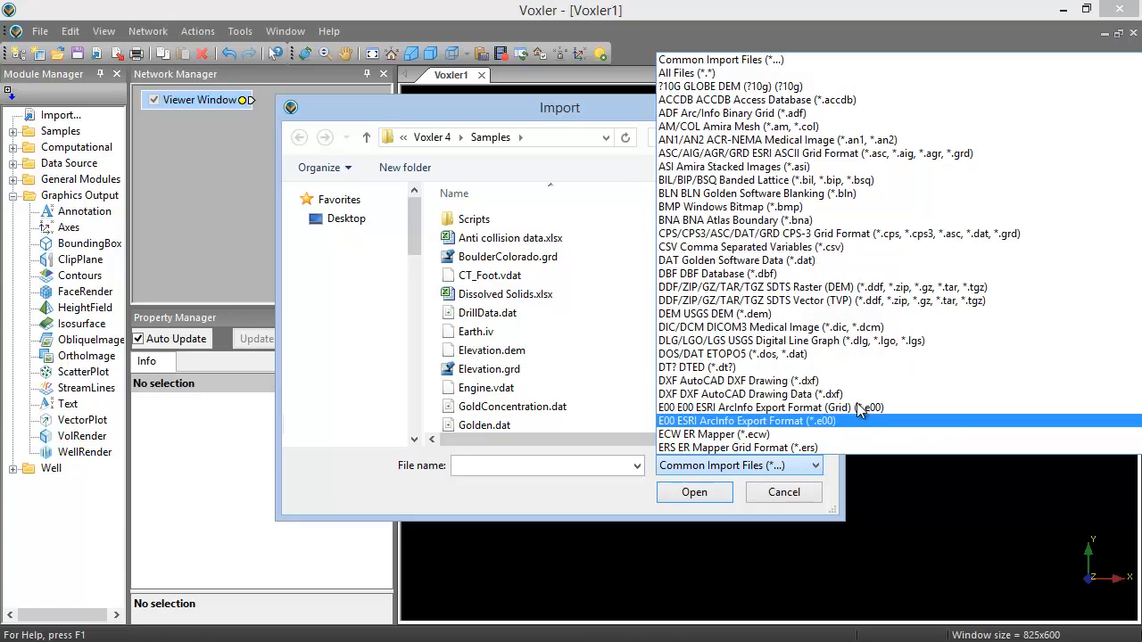
click(882, 264)
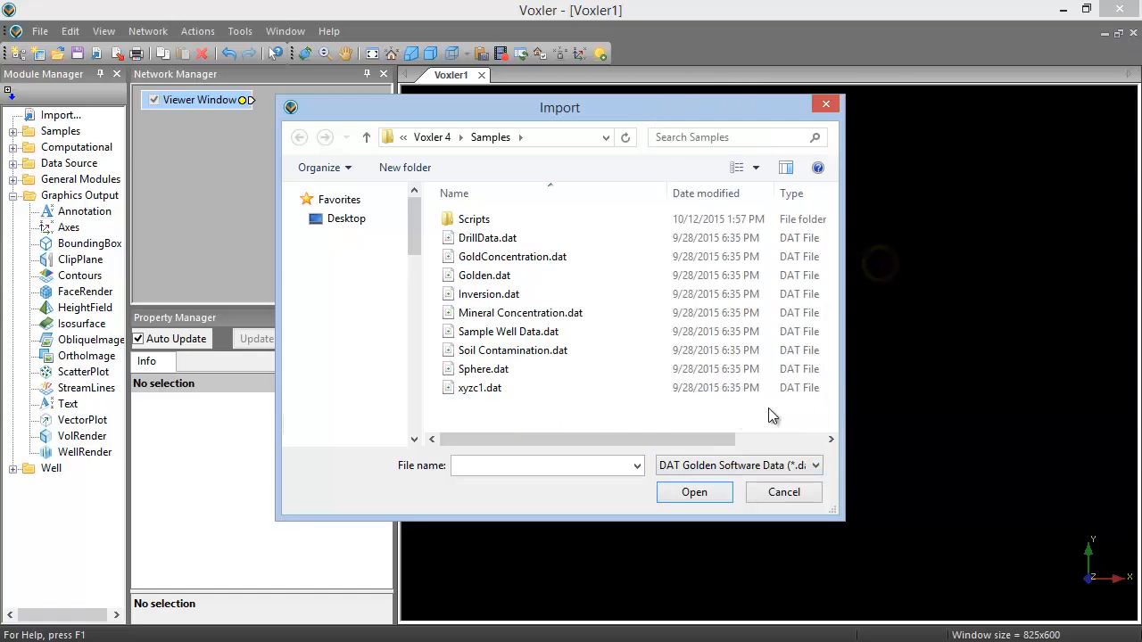
click(555, 313)
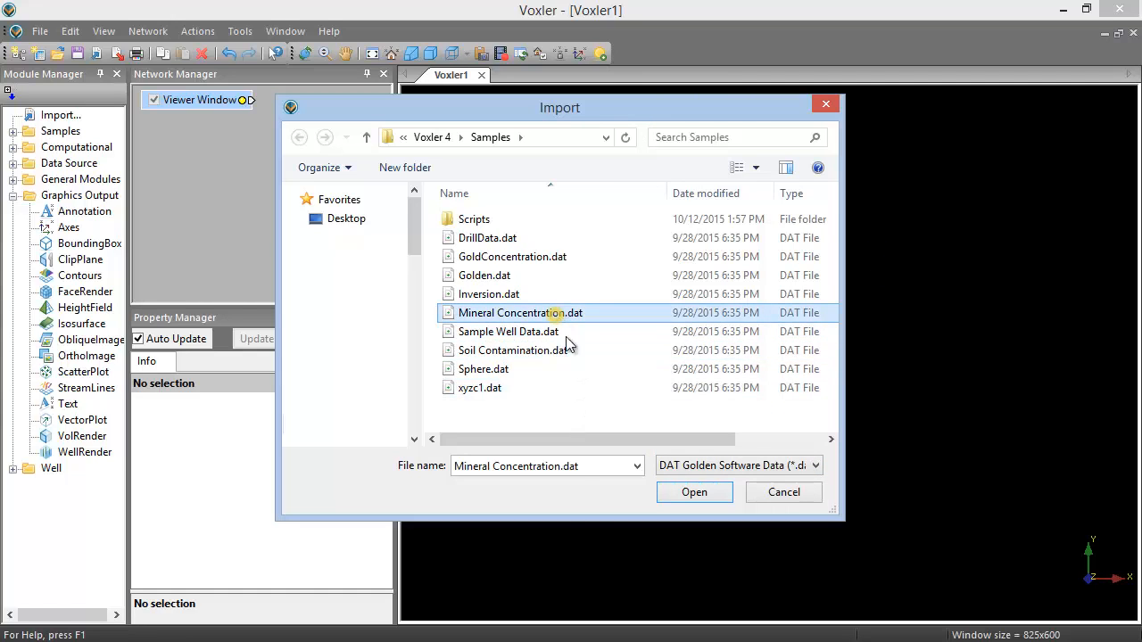
click(686, 496)
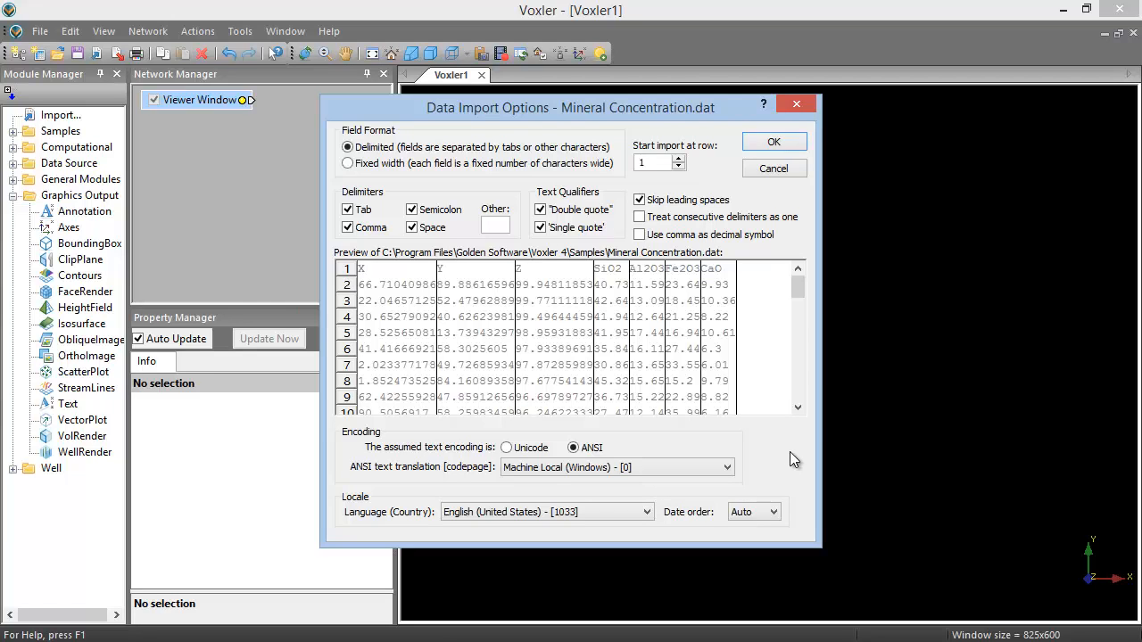
click(788, 142)
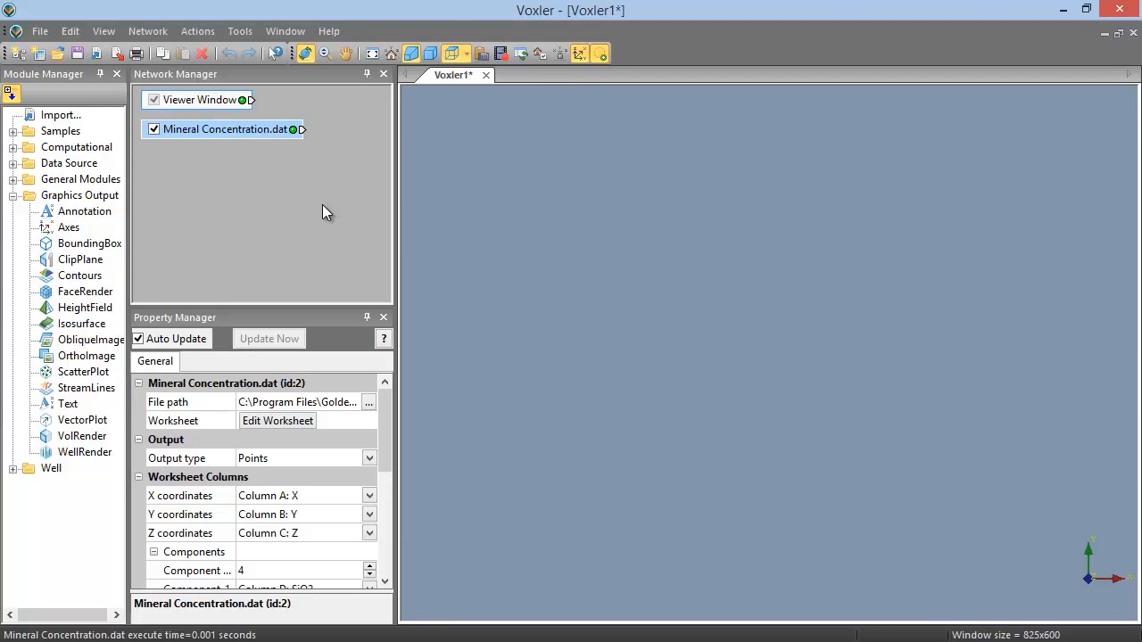
- Choose Points as the output type of the Mineral Concentration.dat module
click(257, 127)
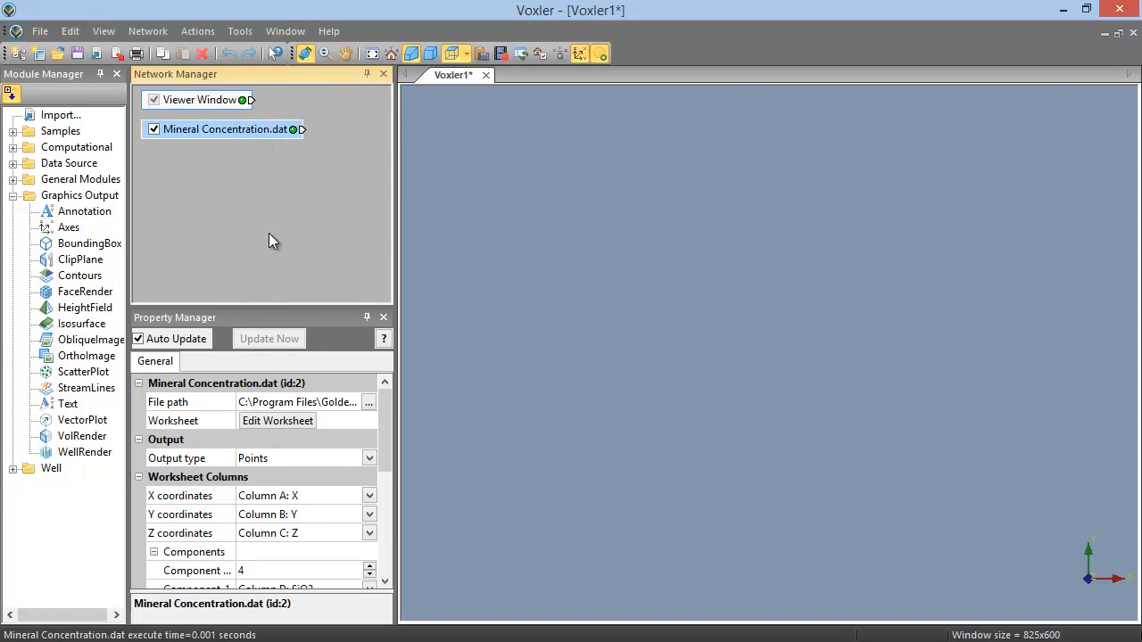
click(369, 458)
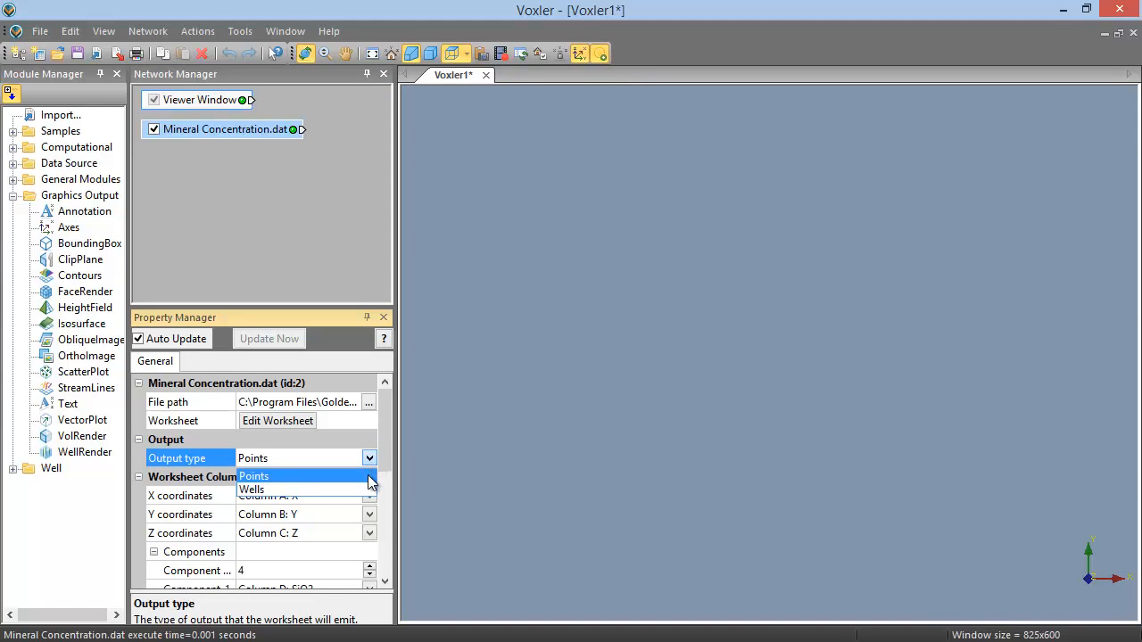
click(369, 478)
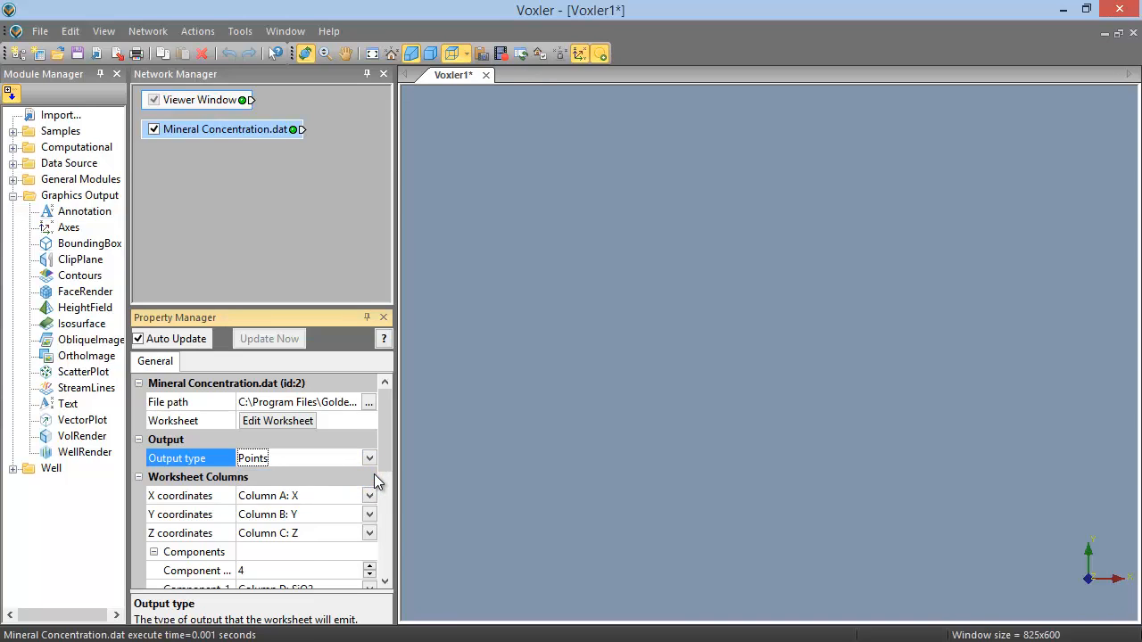
- Review the module's worksheet column, label and row settings, inspect the linked worksheet data, and return to the Voxler1 view
scroll(377, 483, down, 2)
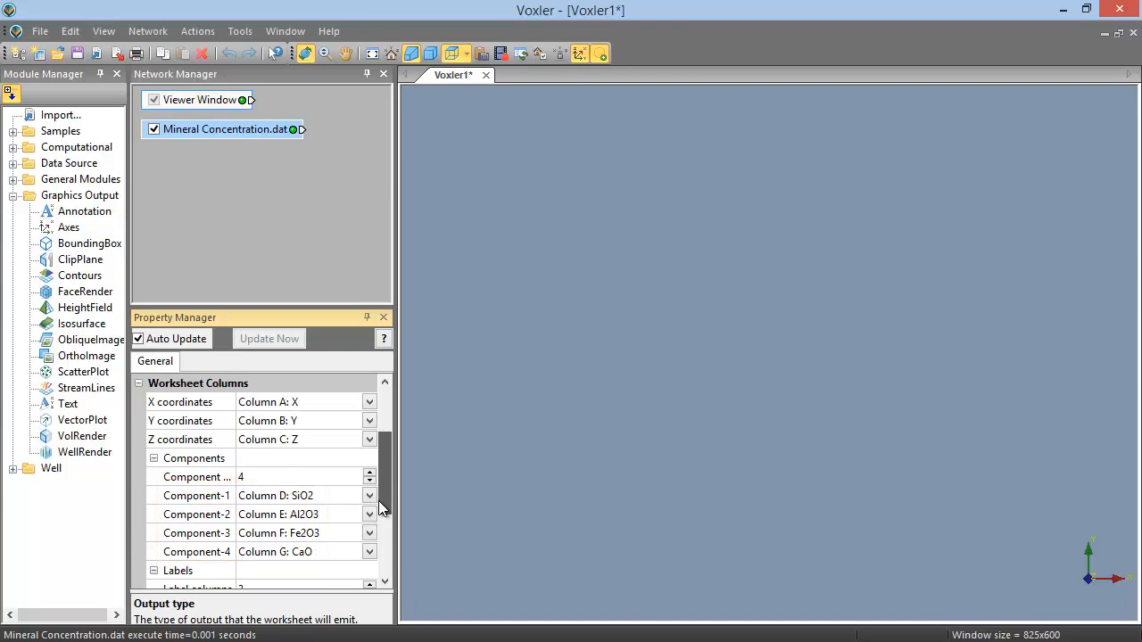
scroll(379, 505, down, 1)
drag(379, 504, 383, 534)
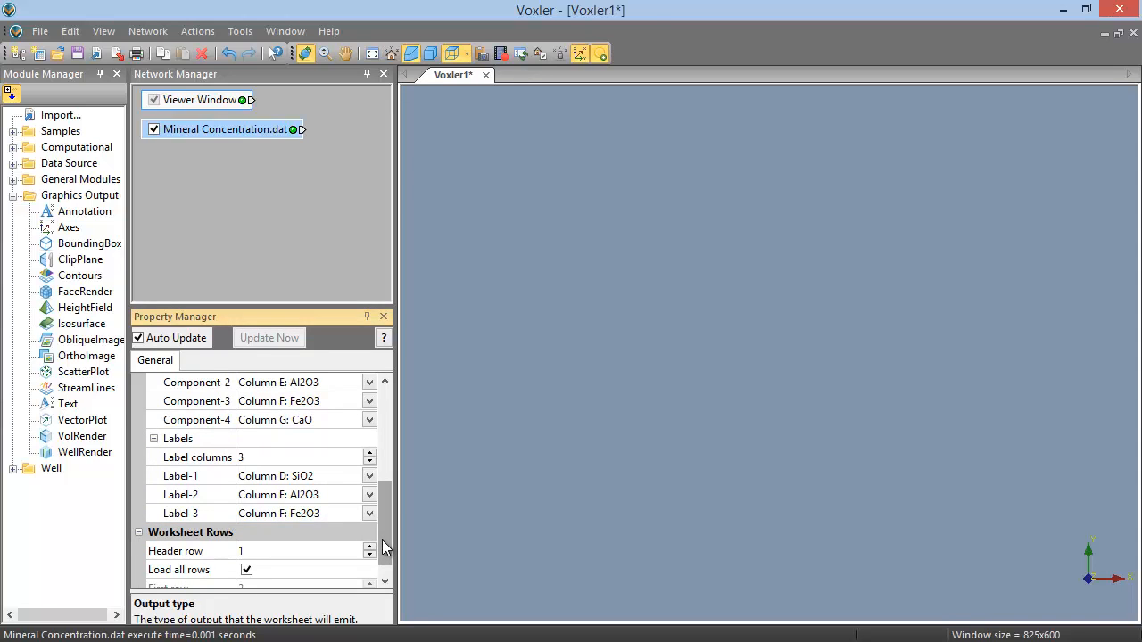
scroll(382, 540, down, 2)
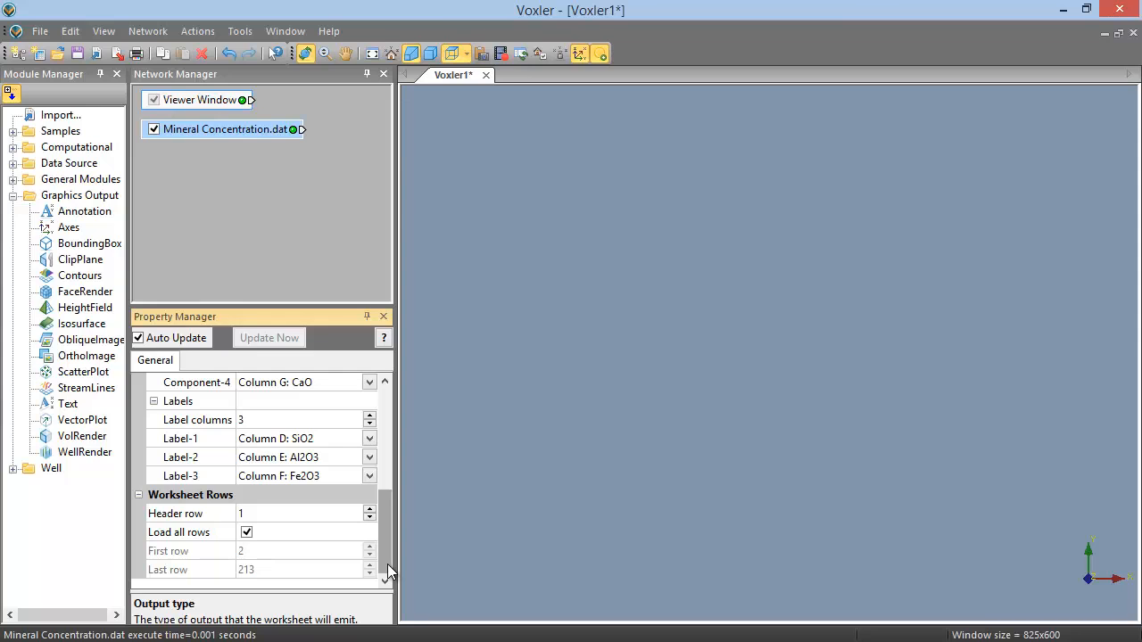
drag(387, 564, 384, 426)
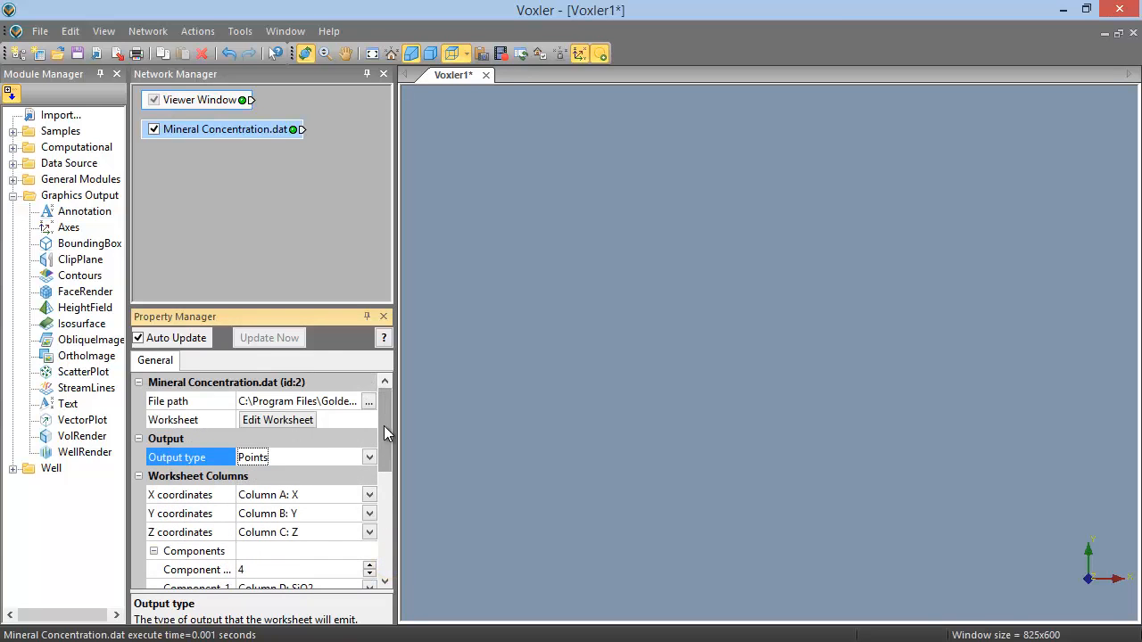
click(294, 425)
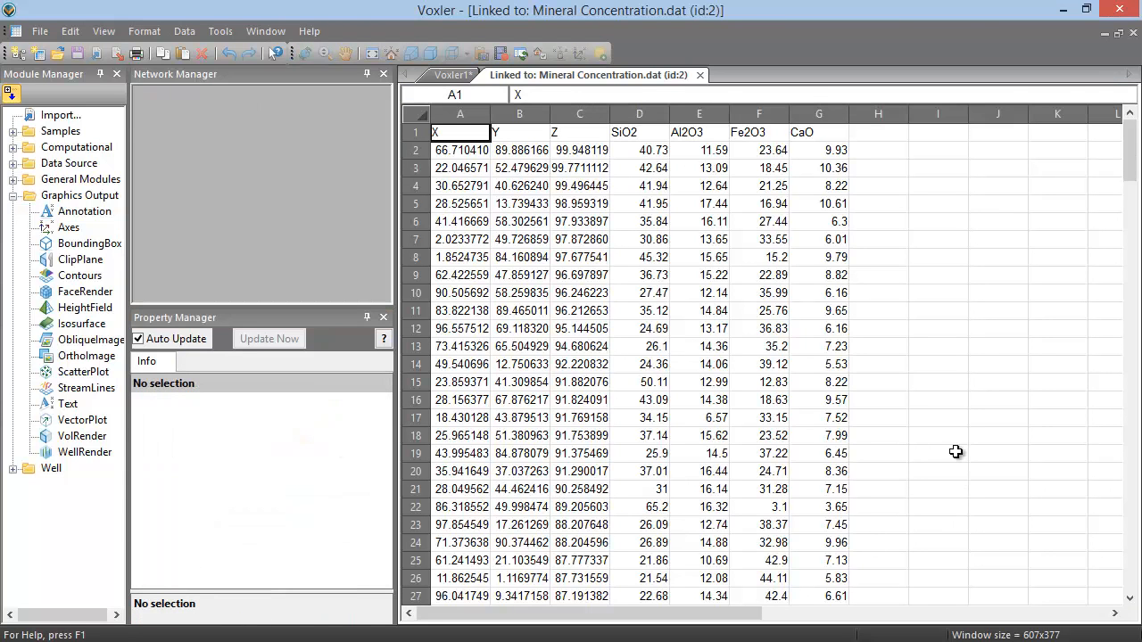
click(451, 76)
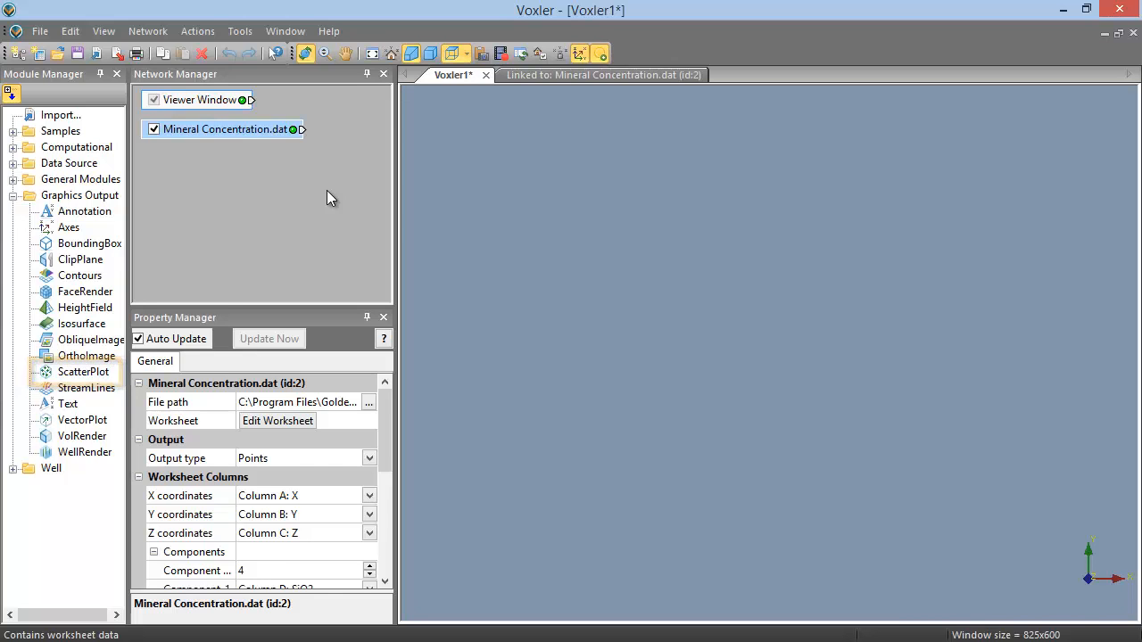
- Attach a ScatterPlot graphics output module to Mineral Concentration.dat
right_click(259, 130)
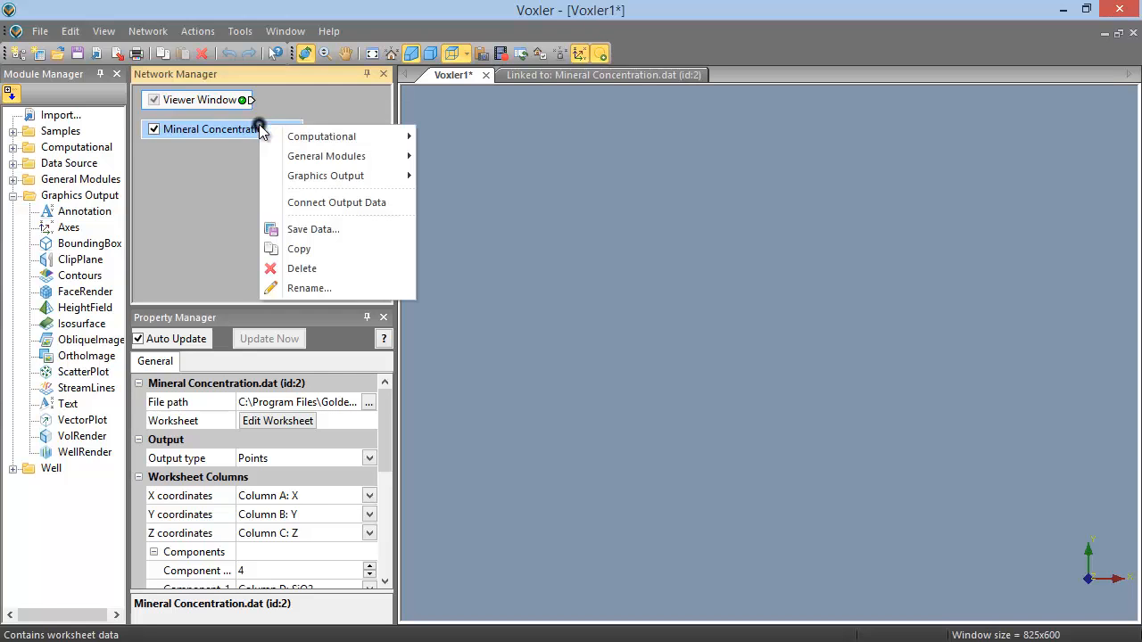
mouse_move(386, 178)
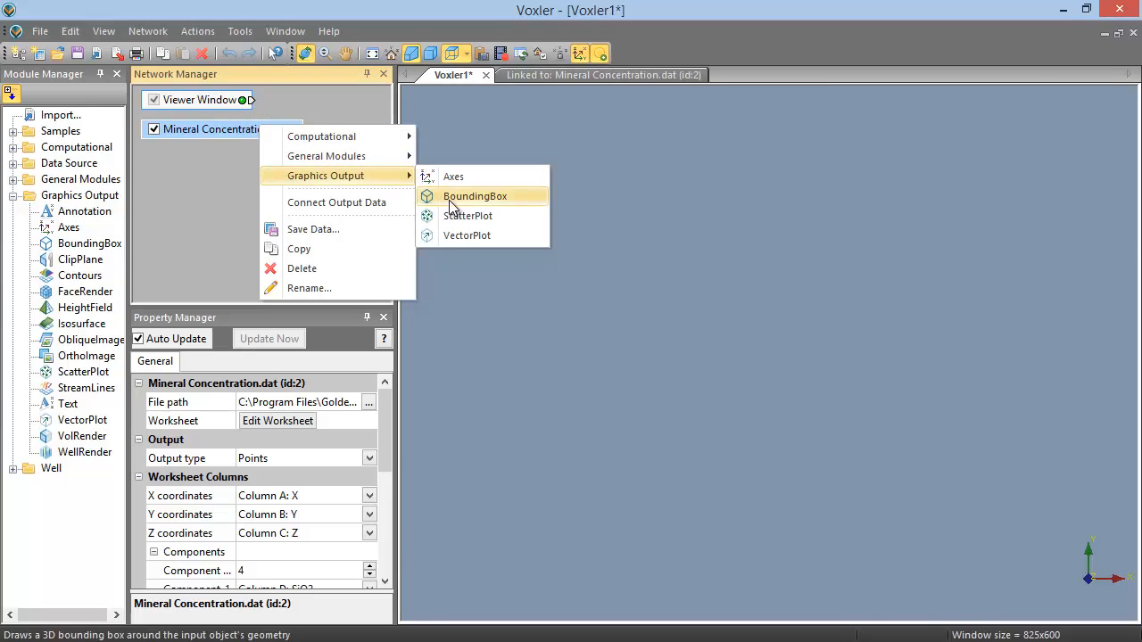
click(507, 220)
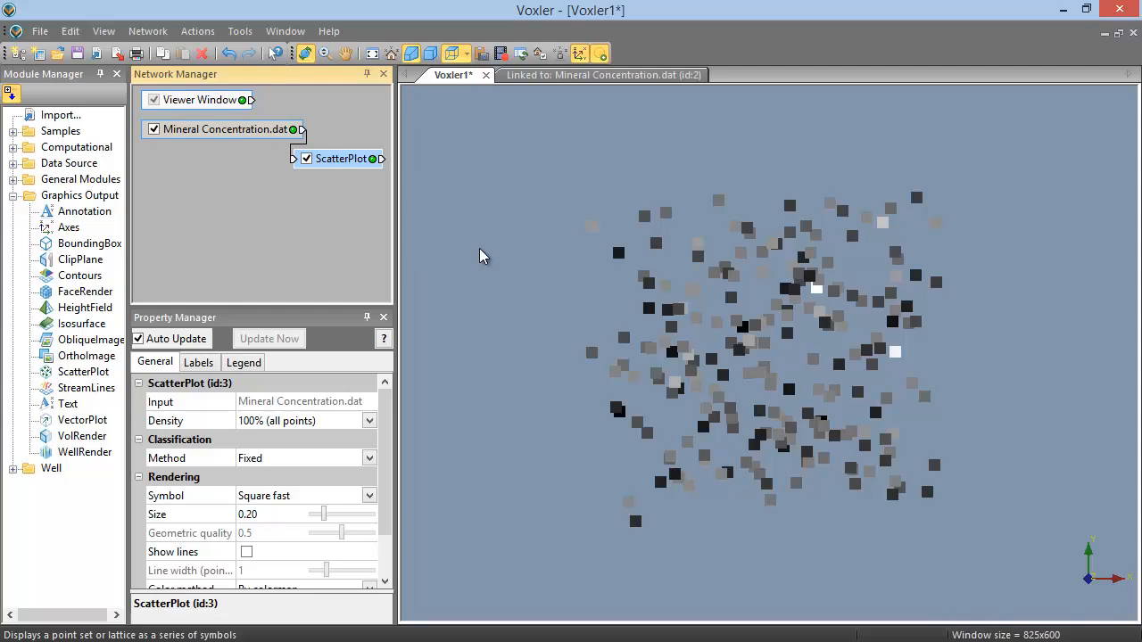
- Switch the ScatterPlot's classification method to Binning and open its classes for editing
click(367, 459)
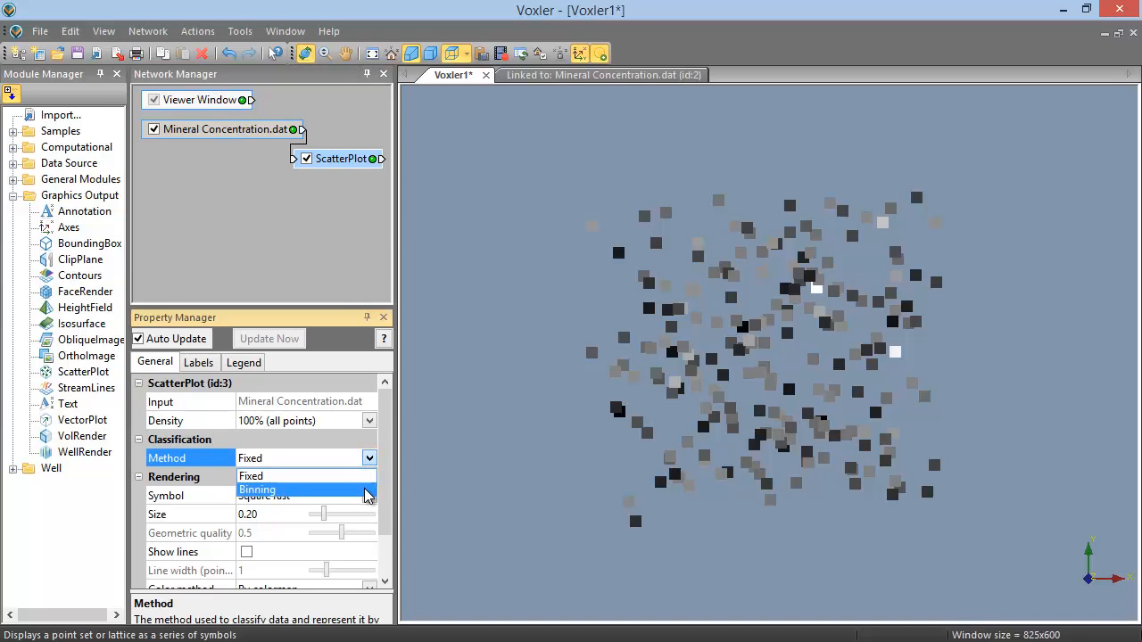
click(368, 491)
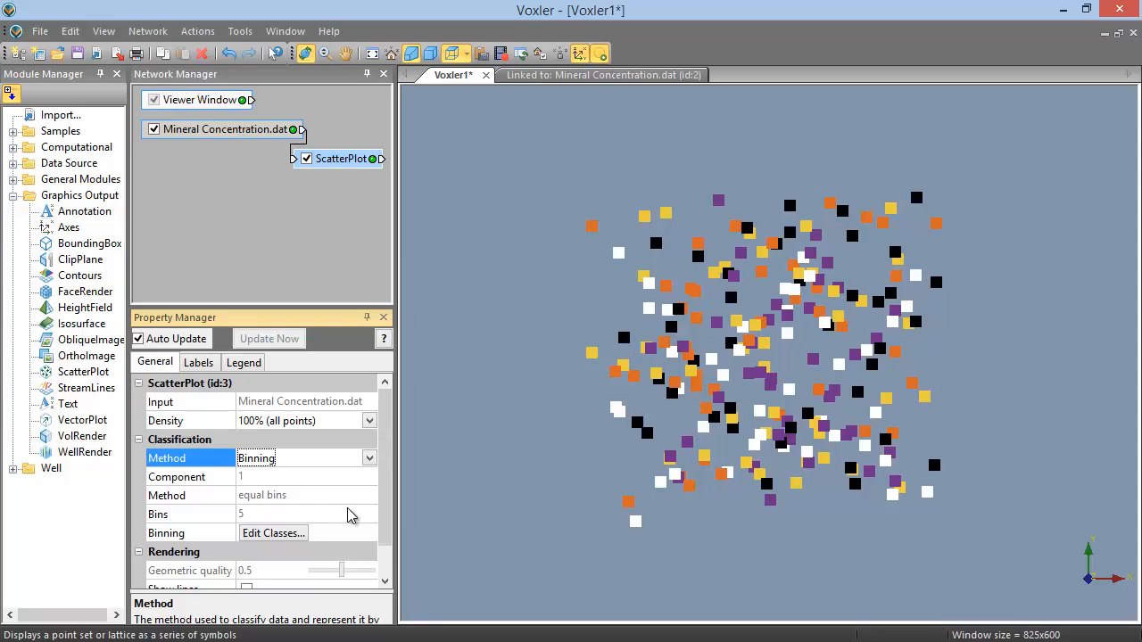
click(273, 533)
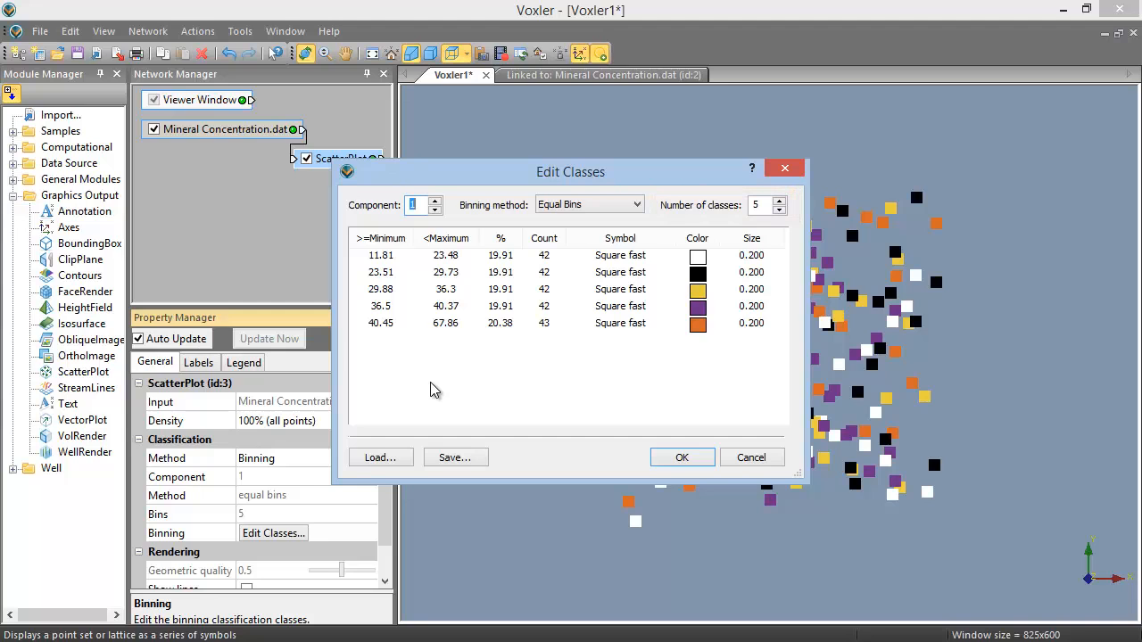
- Change the first class's symbol to 3D Cube with size 0.30, keep its color, and apply the class edits
double_click(417, 255)
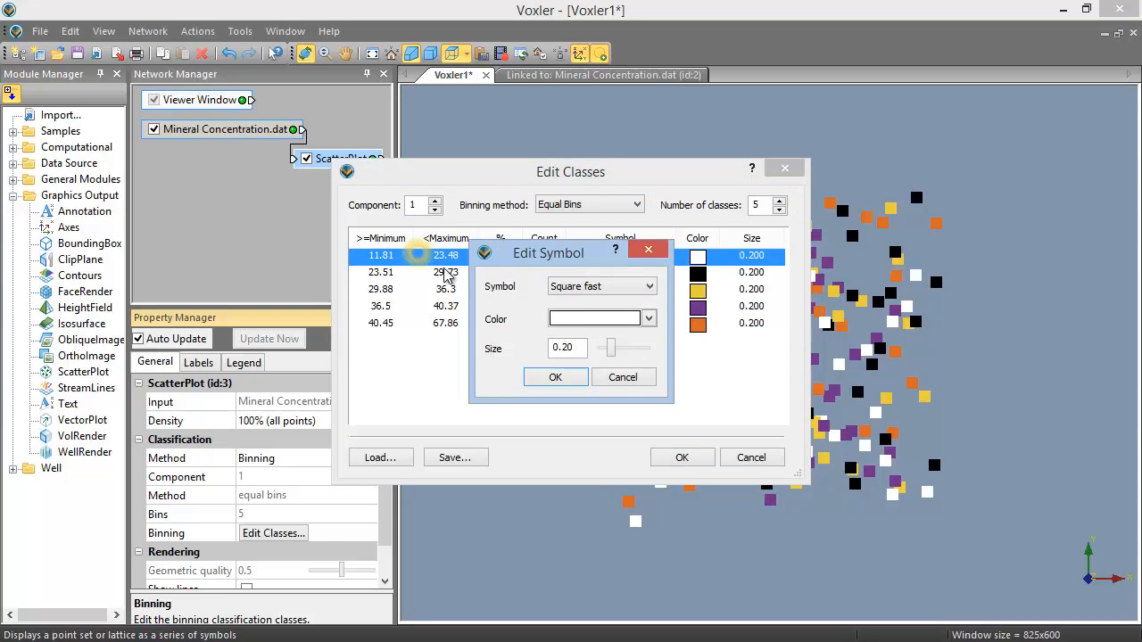
click(649, 287)
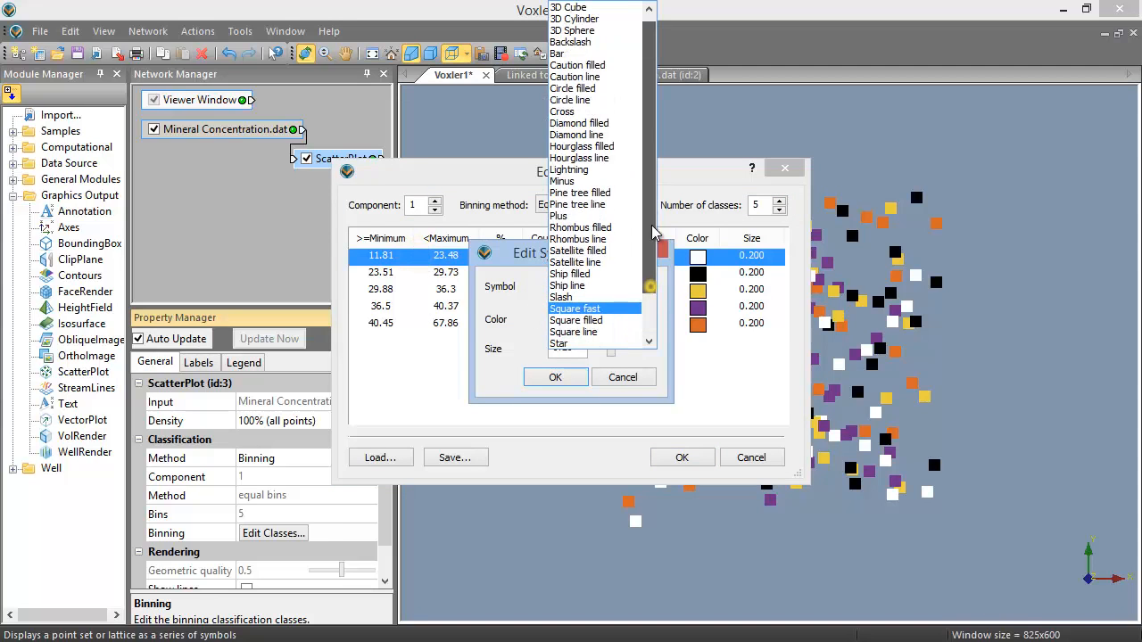
scroll(653, 232, up, 1)
click(571, 9)
click(649, 319)
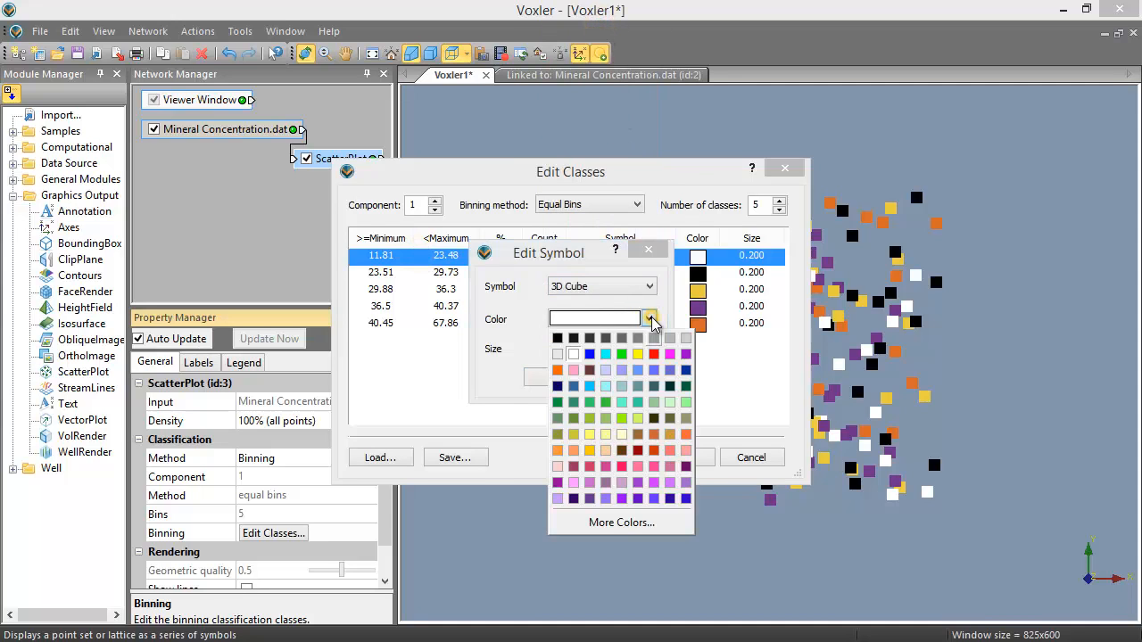
click(652, 323)
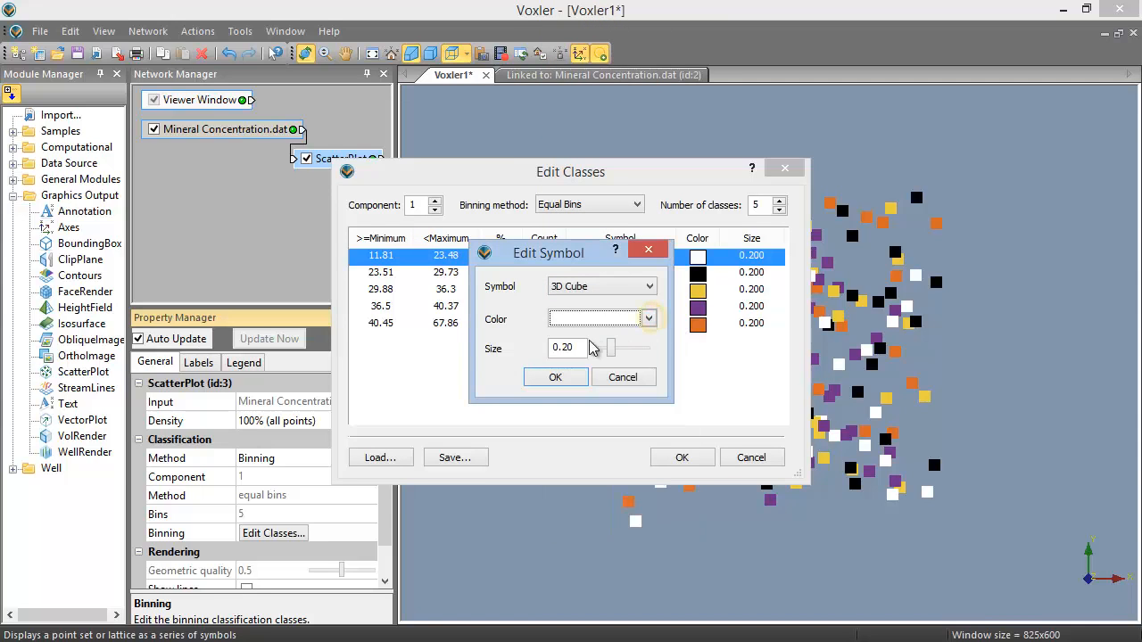
click(566, 349)
key(BackSpace)
text(3)
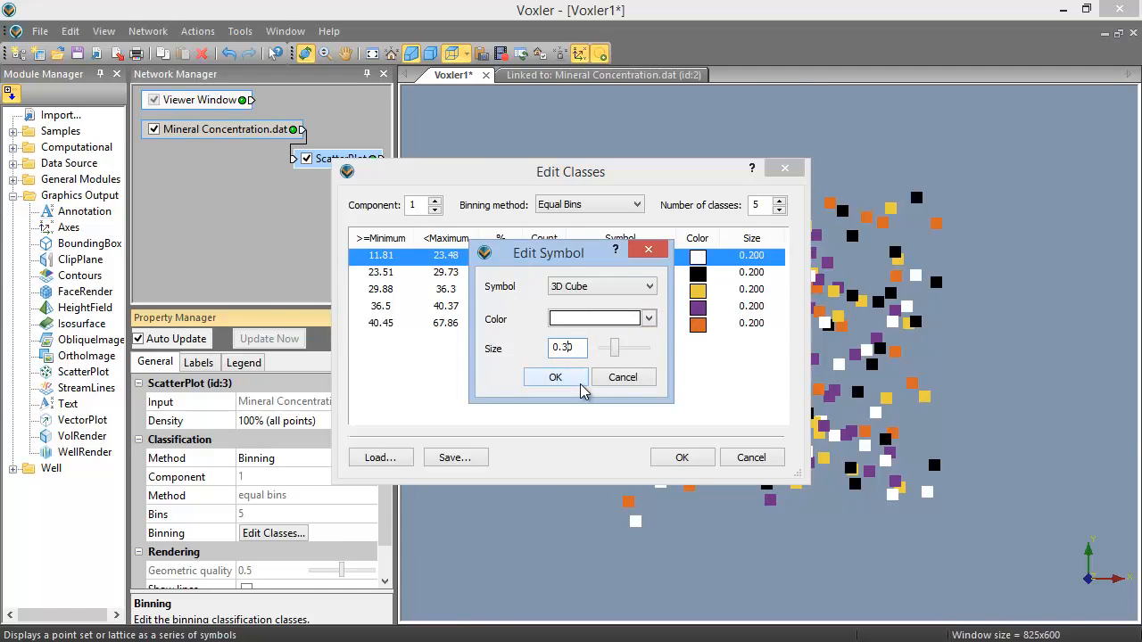
click(580, 386)
click(683, 459)
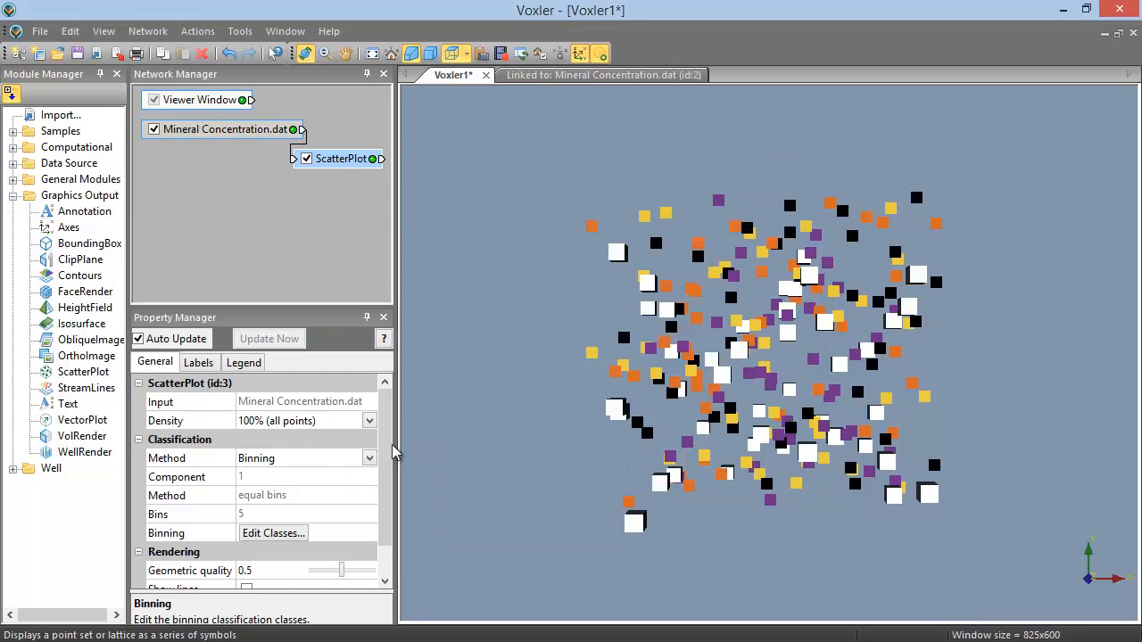
- Set the ScatterPlot's classification method to Fixed and its geometric quality to 0.6
click(369, 458)
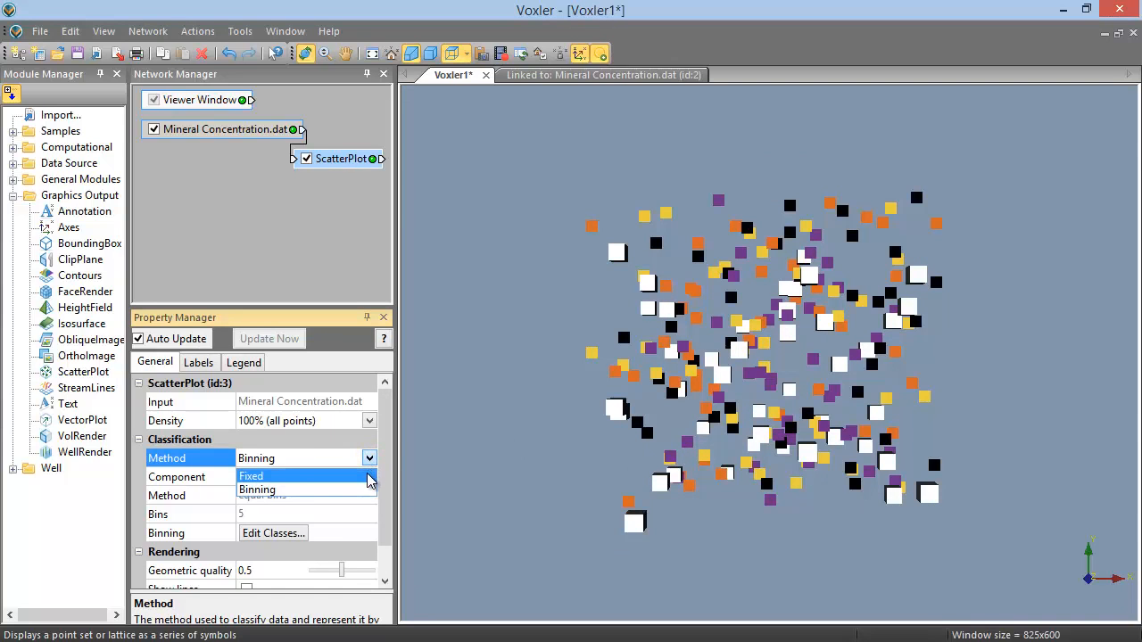
click(369, 477)
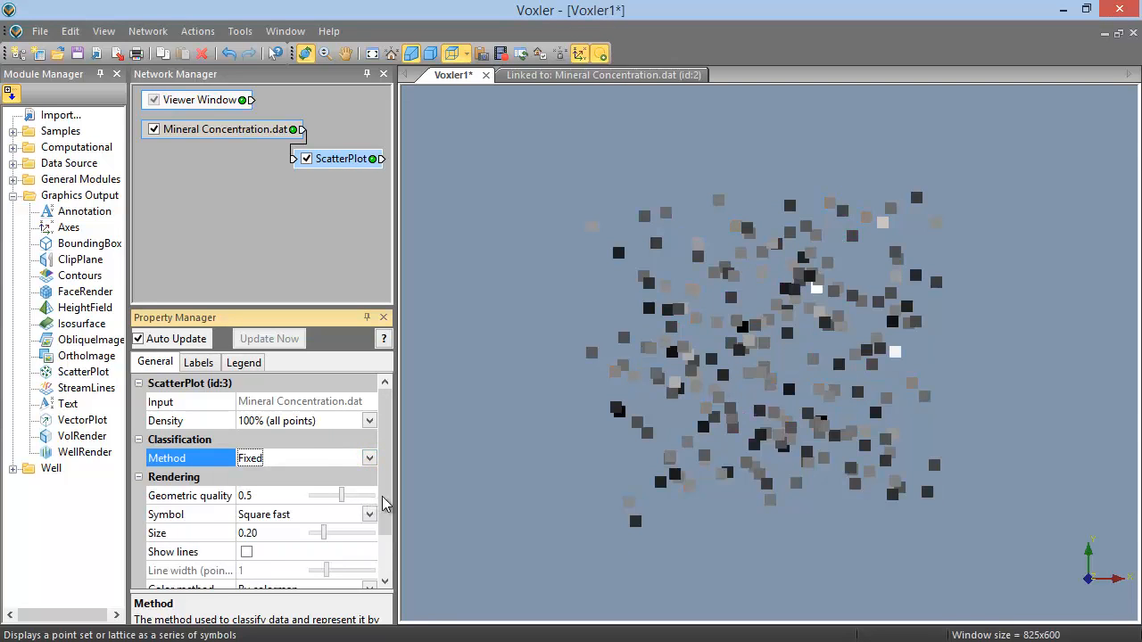
scroll(386, 555, down, 2)
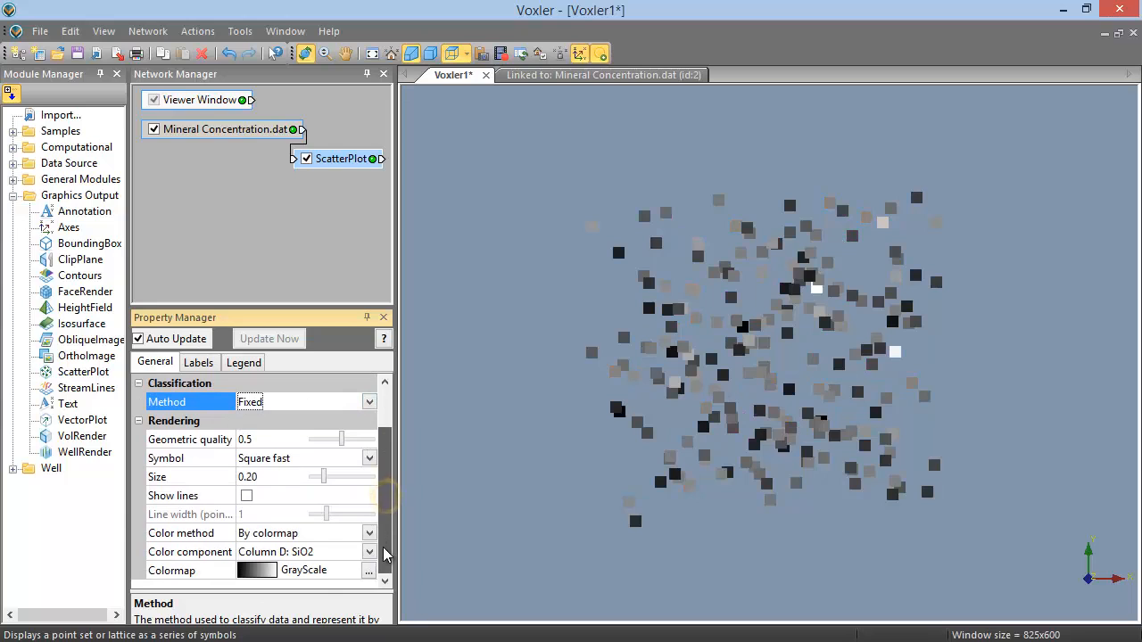
click(280, 440)
key(BackSpace)
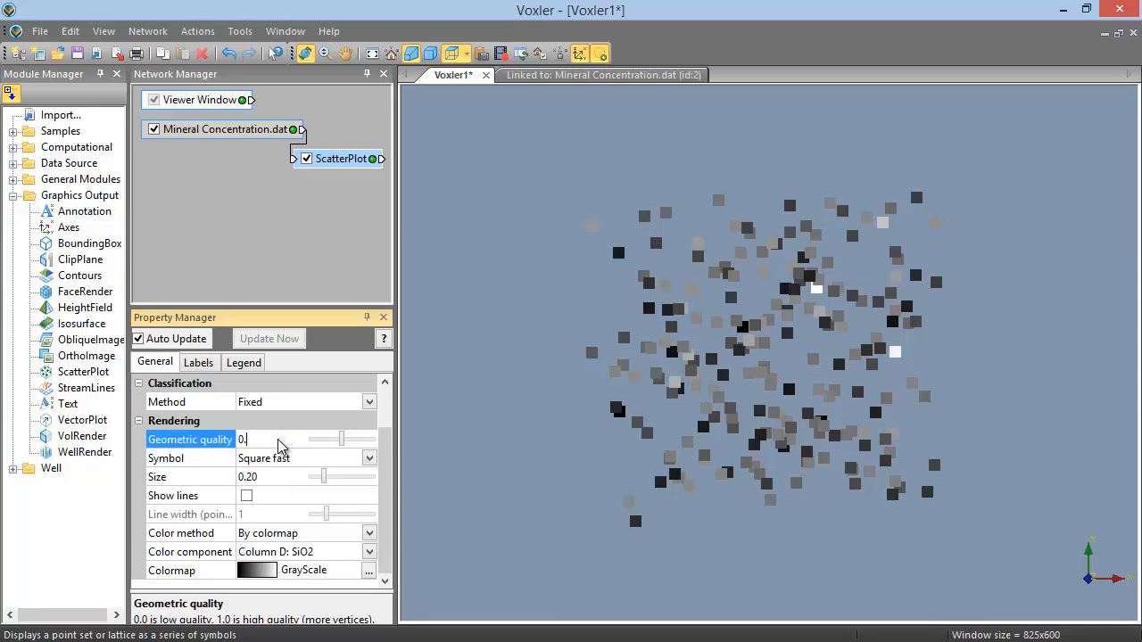
text(6)
key(Return)
- Render the ScatterPlot points with the 3D Sphere symbol at size 0.15
click(289, 461)
scroll(312, 392, up, 9)
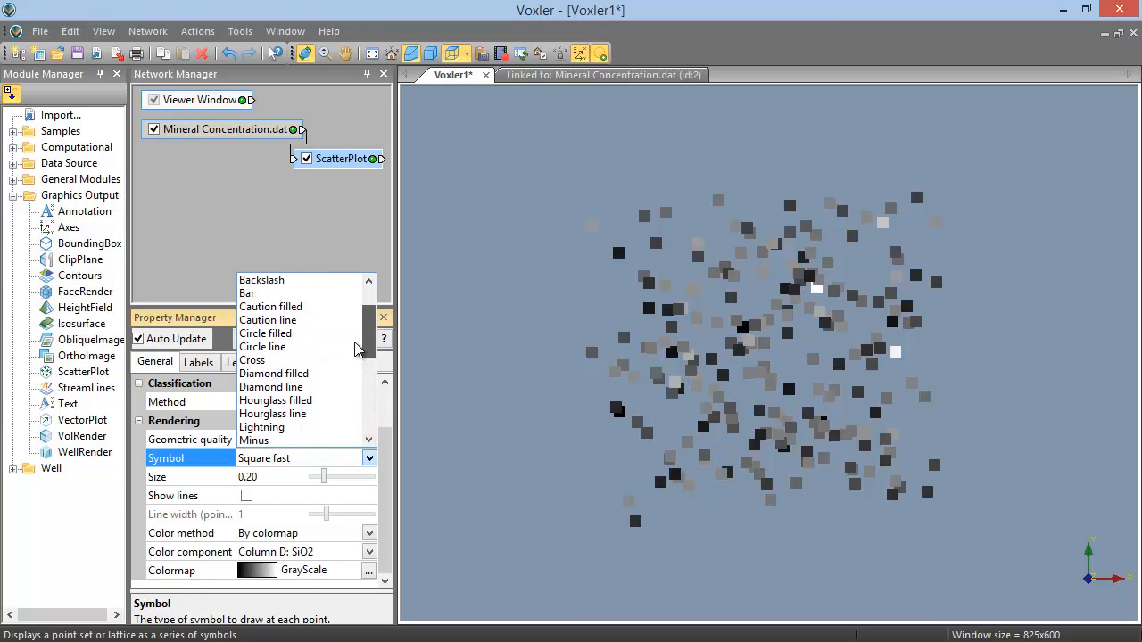
click(320, 323)
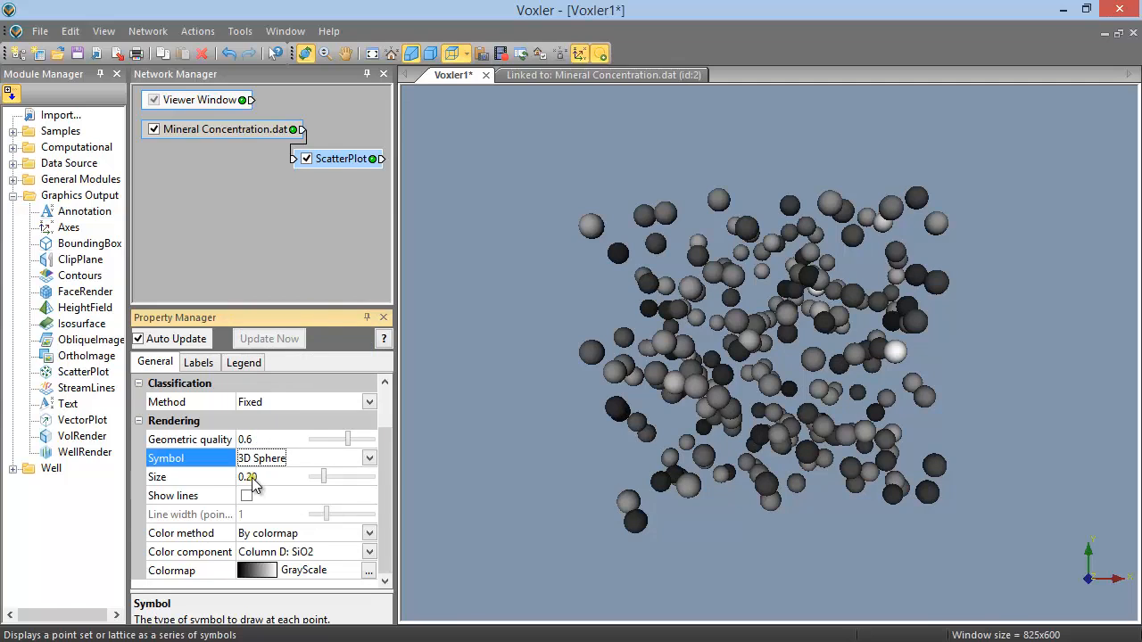
click(299, 479)
text(0.0)
key(BackSpace)
text(15)
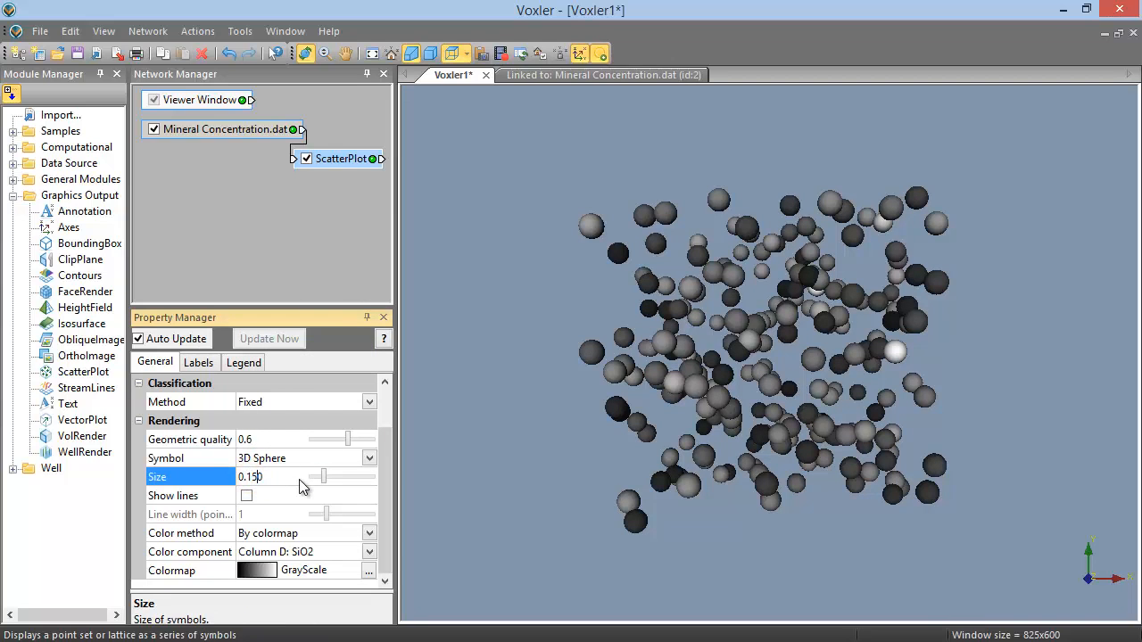
key(Return)
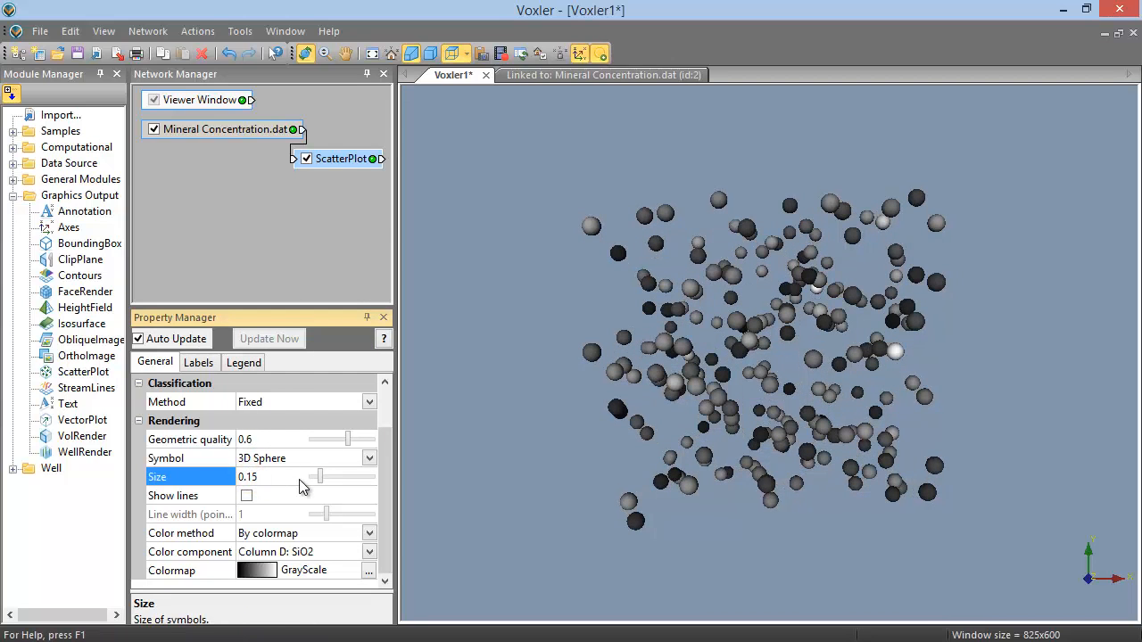
- Set the ScatterPlot's color method to Fixed and color the points Red
click(368, 533)
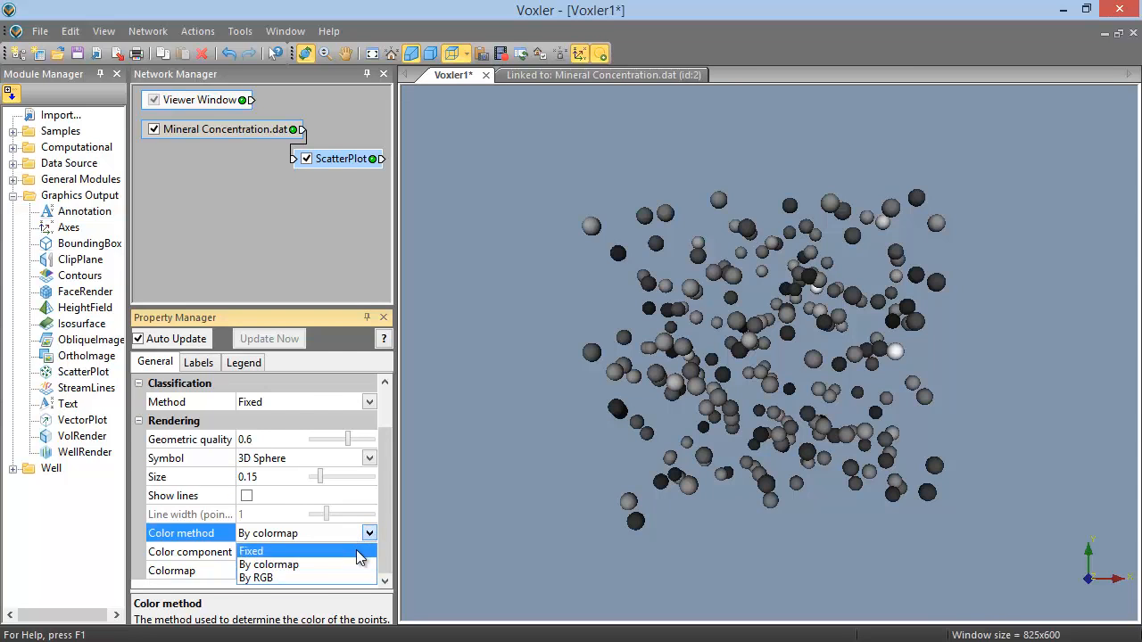
click(357, 553)
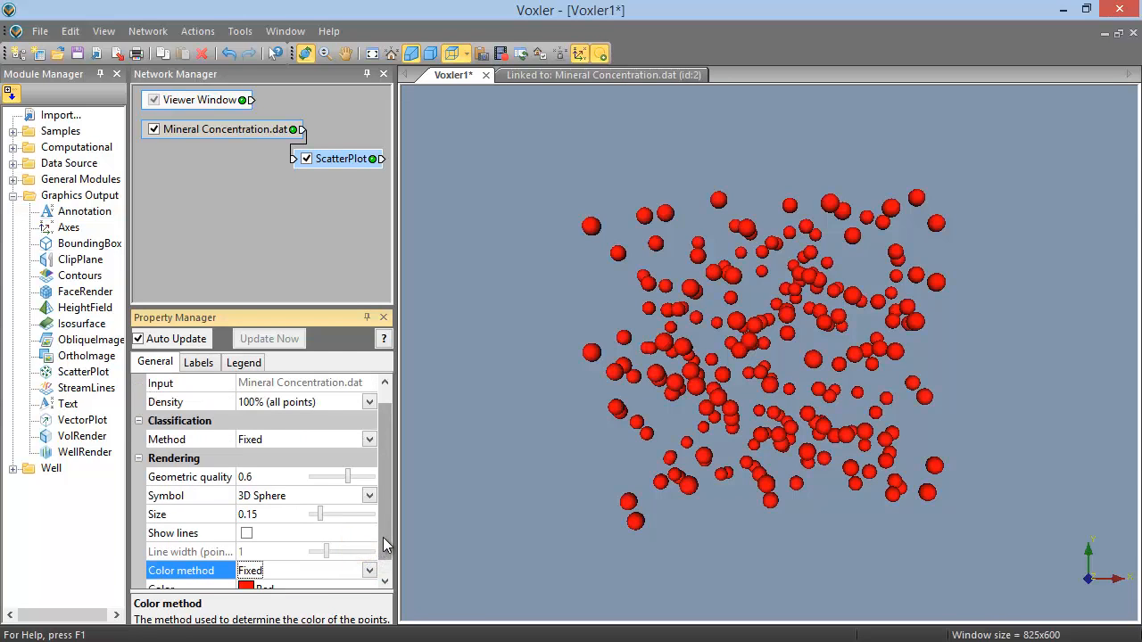
scroll(385, 545, down, 1)
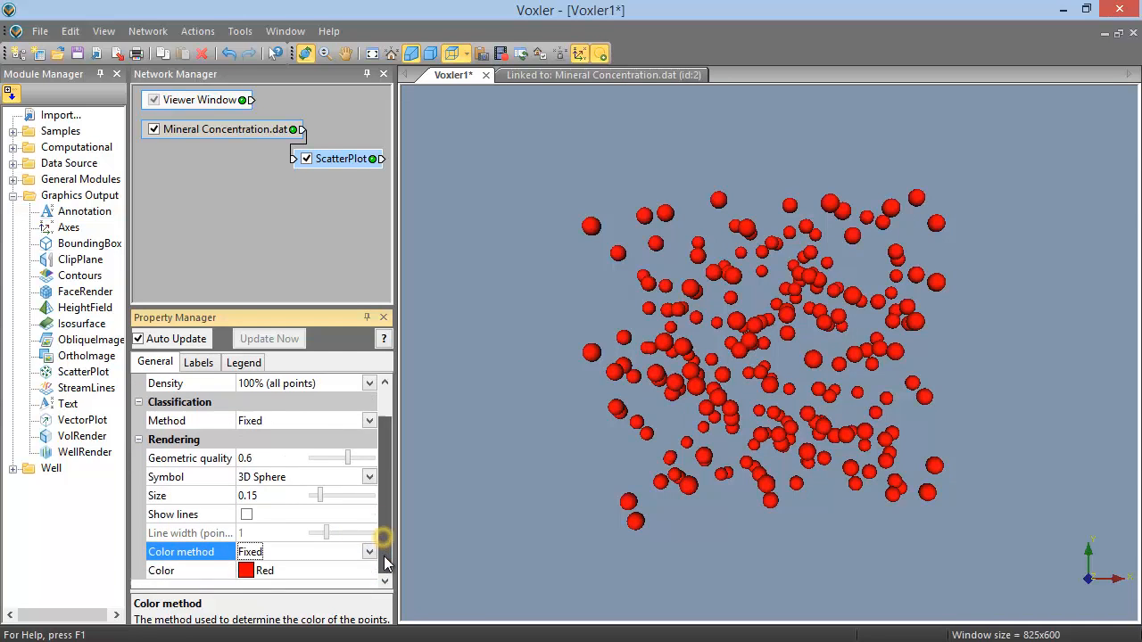
click(264, 573)
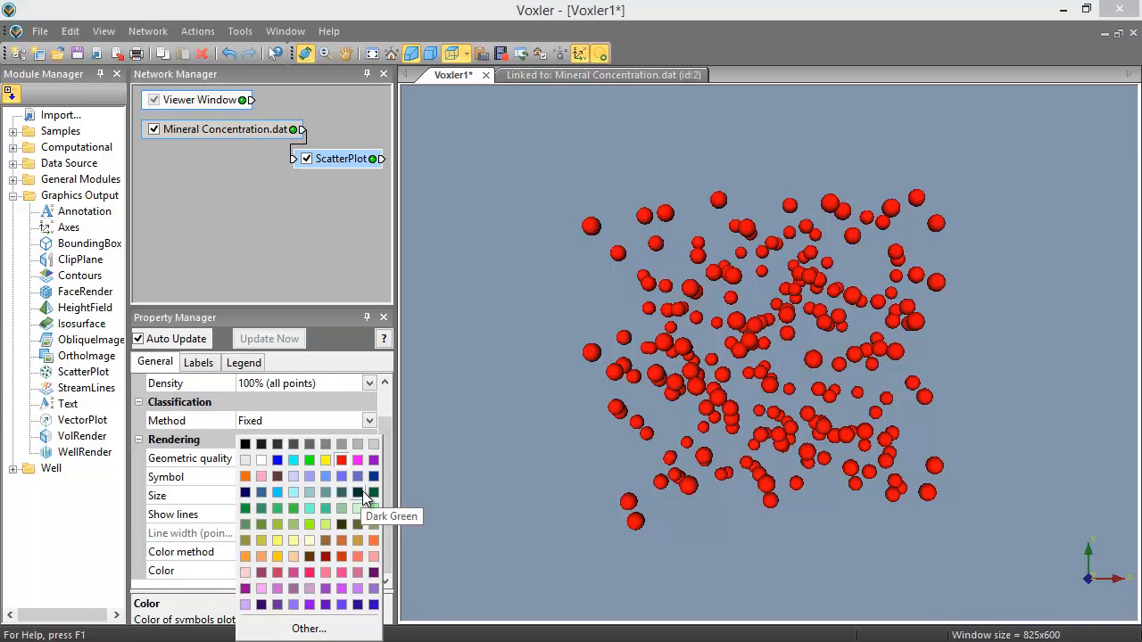
click(341, 460)
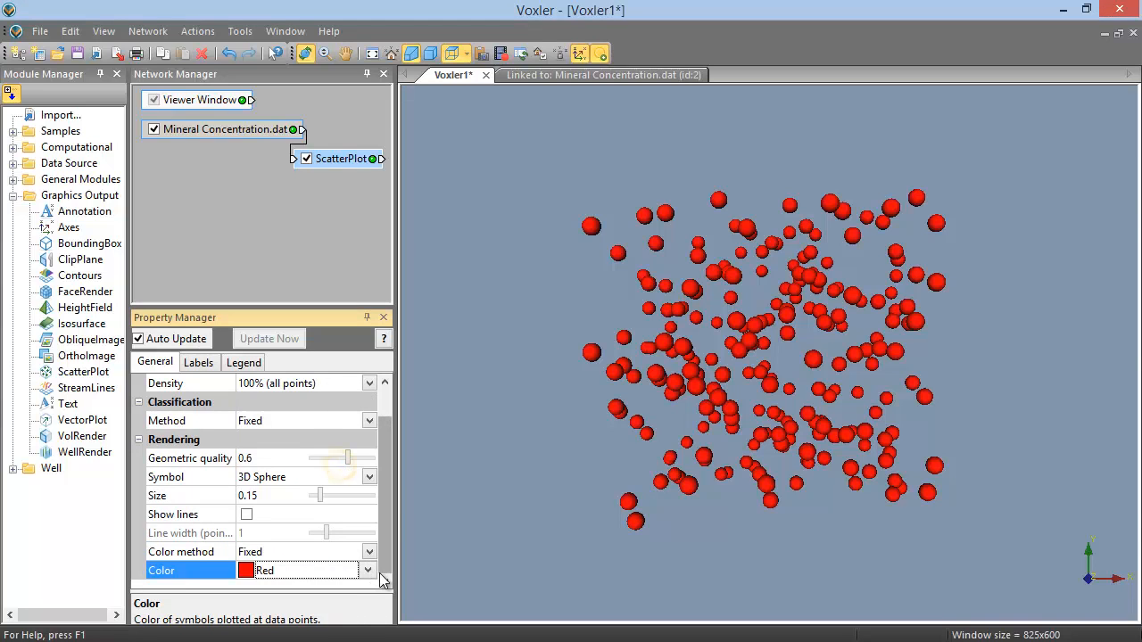
- Color the ScatterPlot points by colormap, using Column E: Al2O3 as the color component and the Heat colormap
click(369, 552)
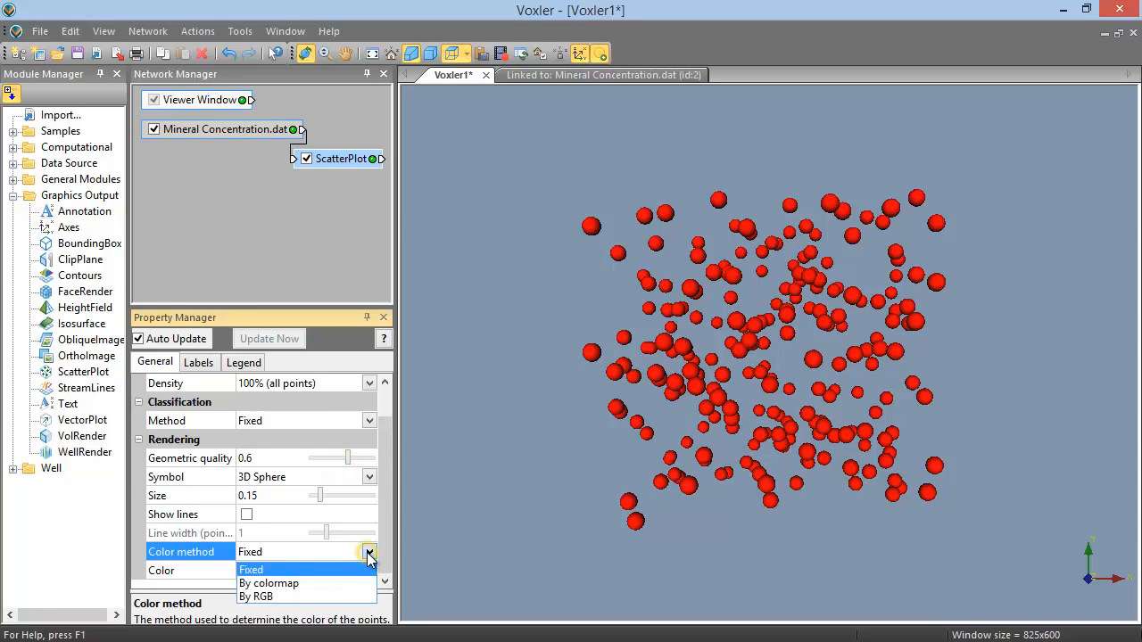
click(364, 584)
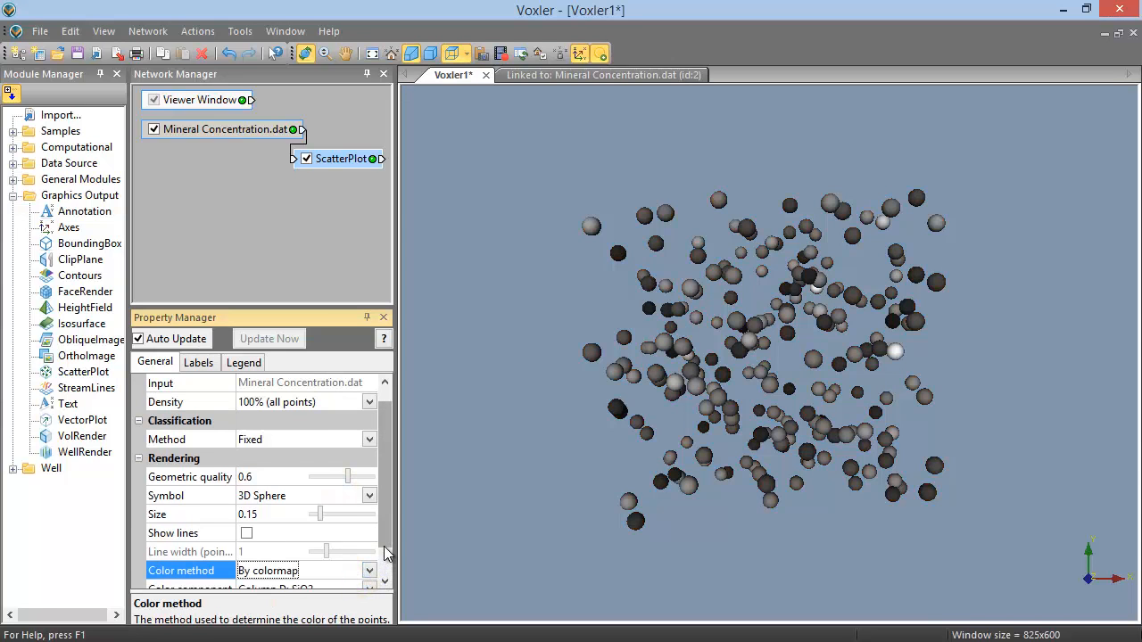
drag(385, 545, 384, 580)
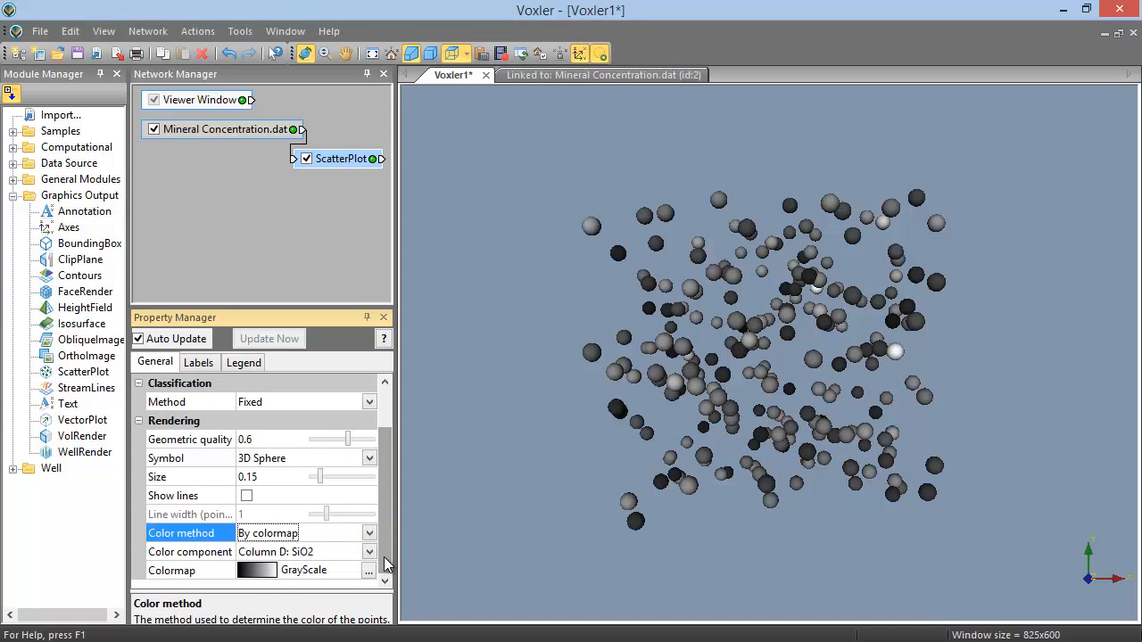
click(368, 553)
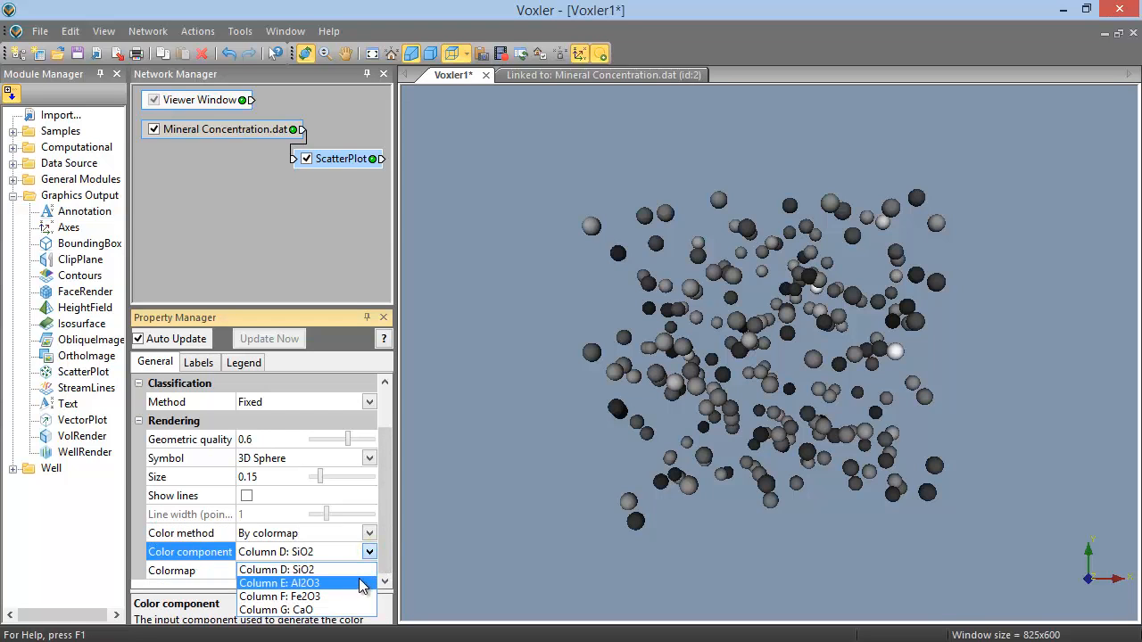
click(363, 584)
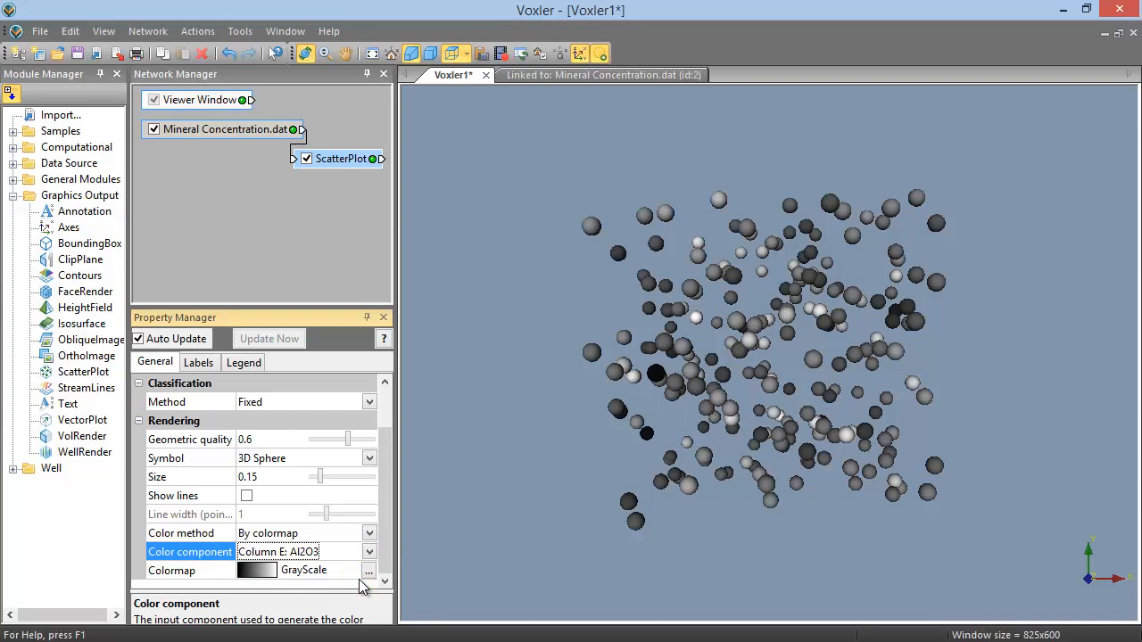
click(365, 571)
drag(385, 523, 385, 555)
click(290, 582)
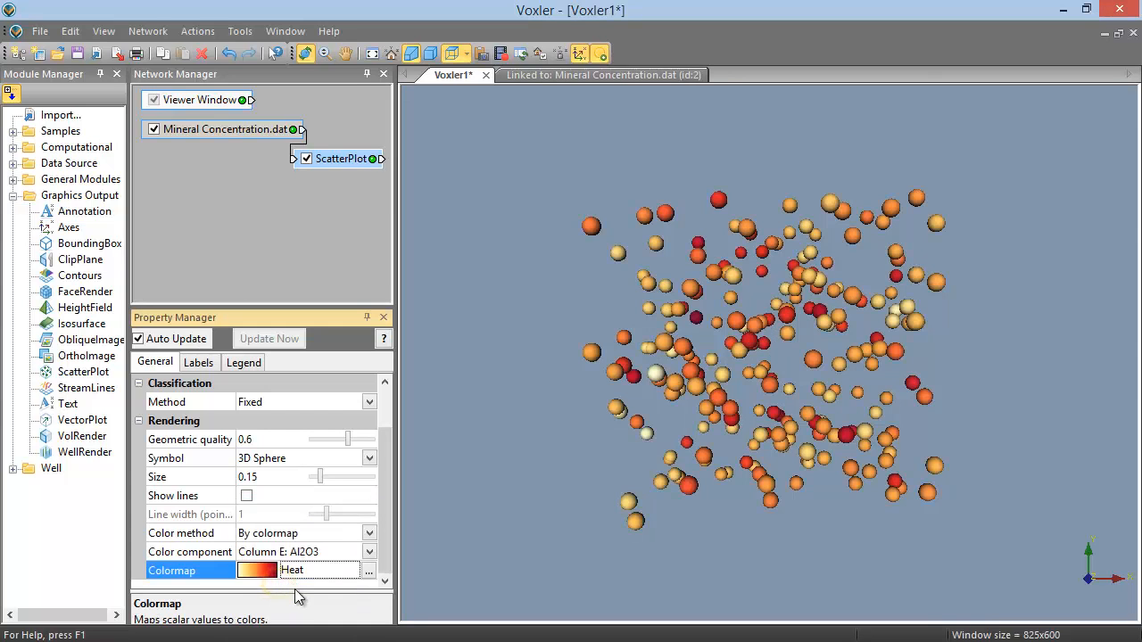
- Set the ScatterPlot's color method to By RGB with the color range 0 - 255 (byte)
click(369, 533)
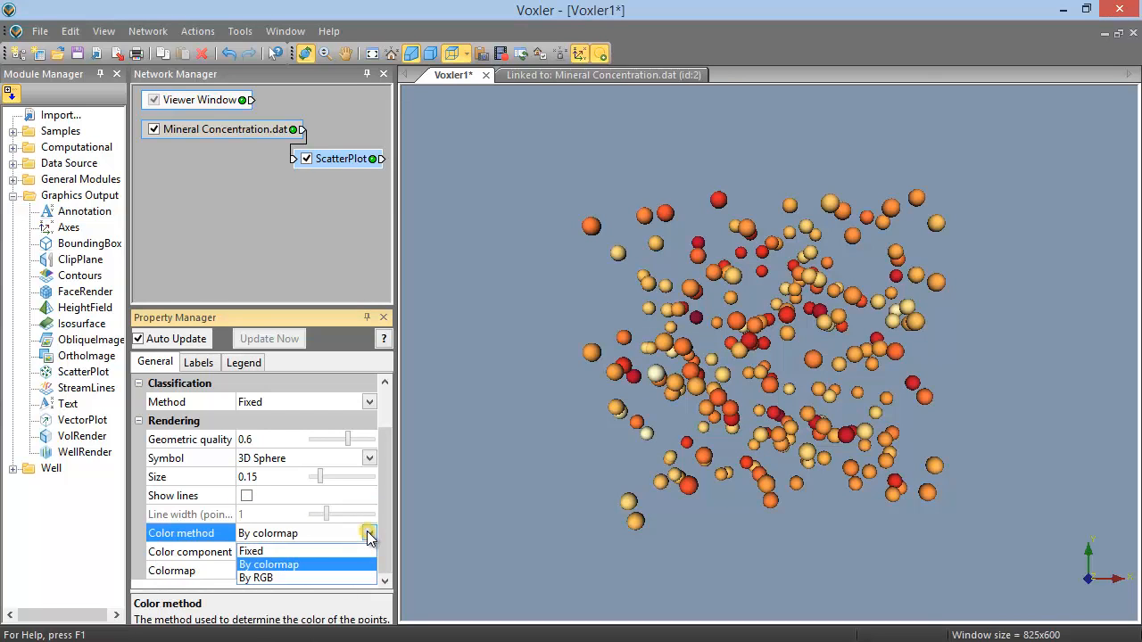
click(354, 578)
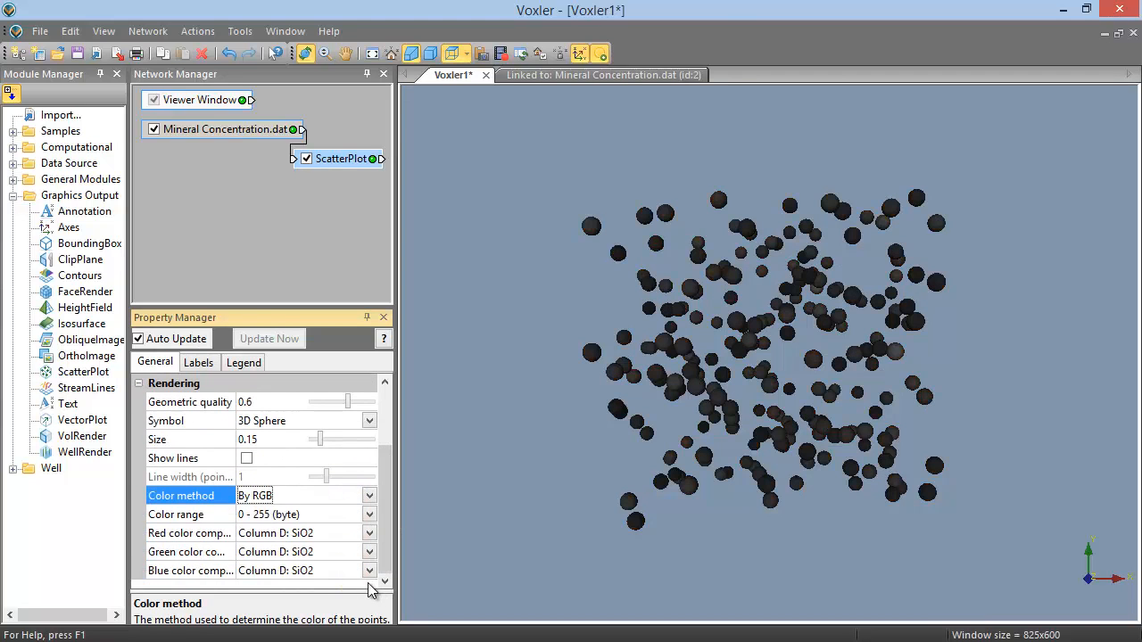
click(321, 515)
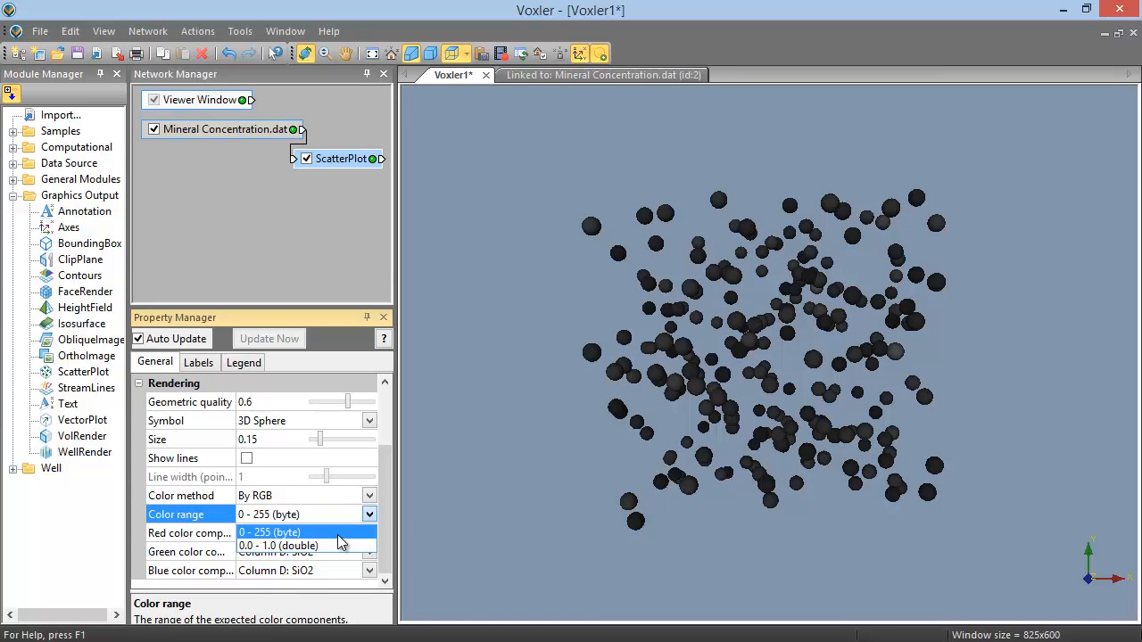
click(337, 533)
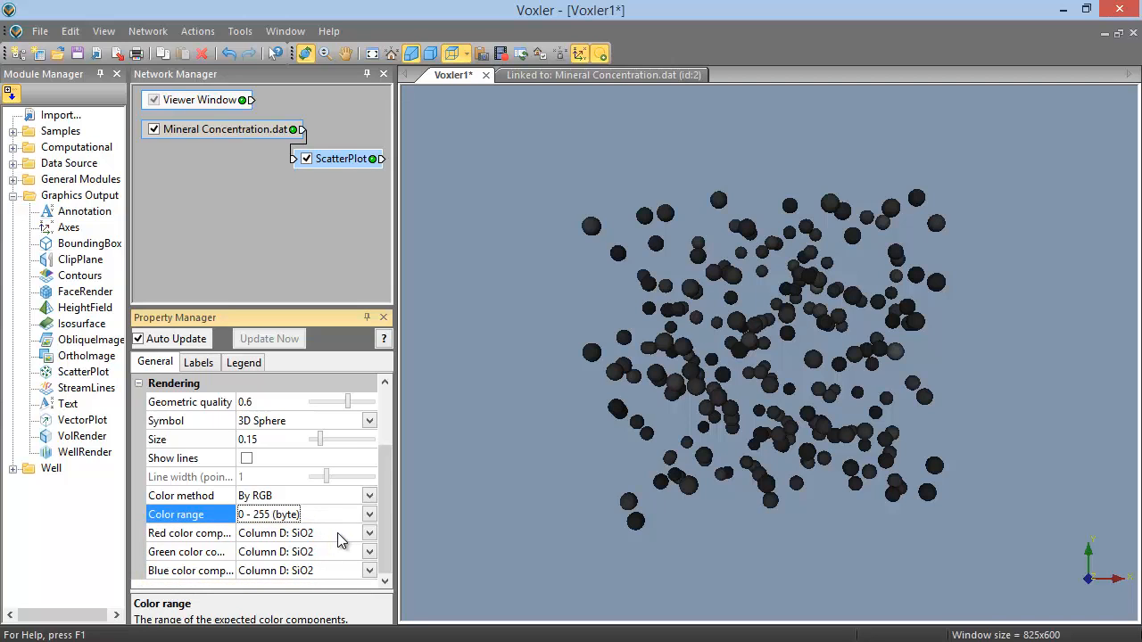
- Paste the copied R, G and B data into columns H to J of the Mineral Concentration.dat worksheet
click(603, 76)
drag(878, 114, 999, 117)
right_click(869, 113)
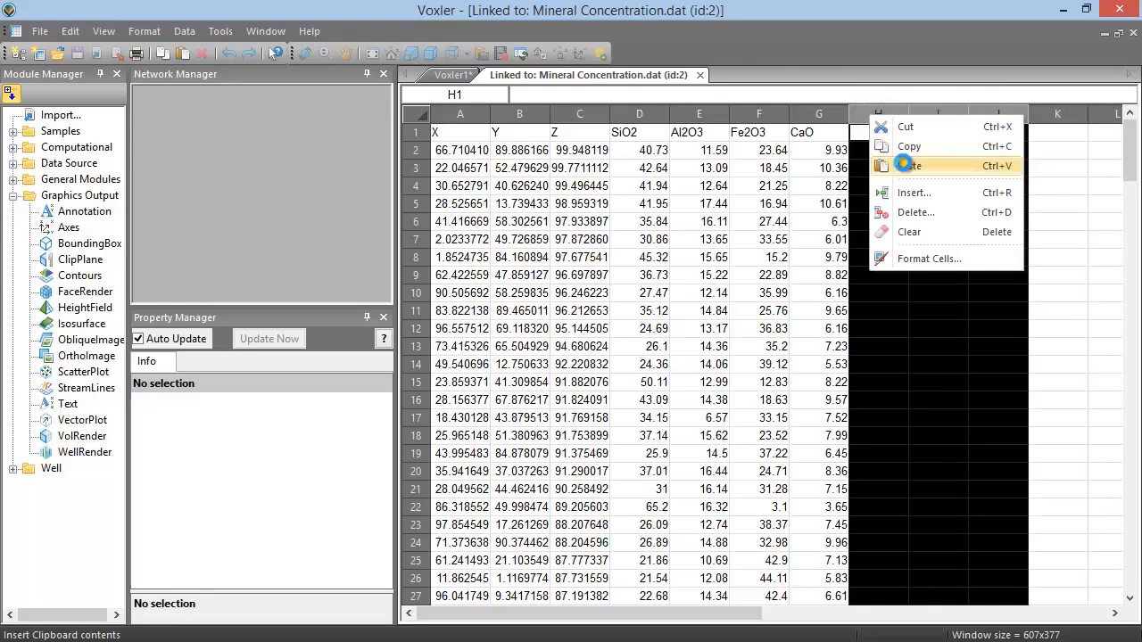
click(904, 165)
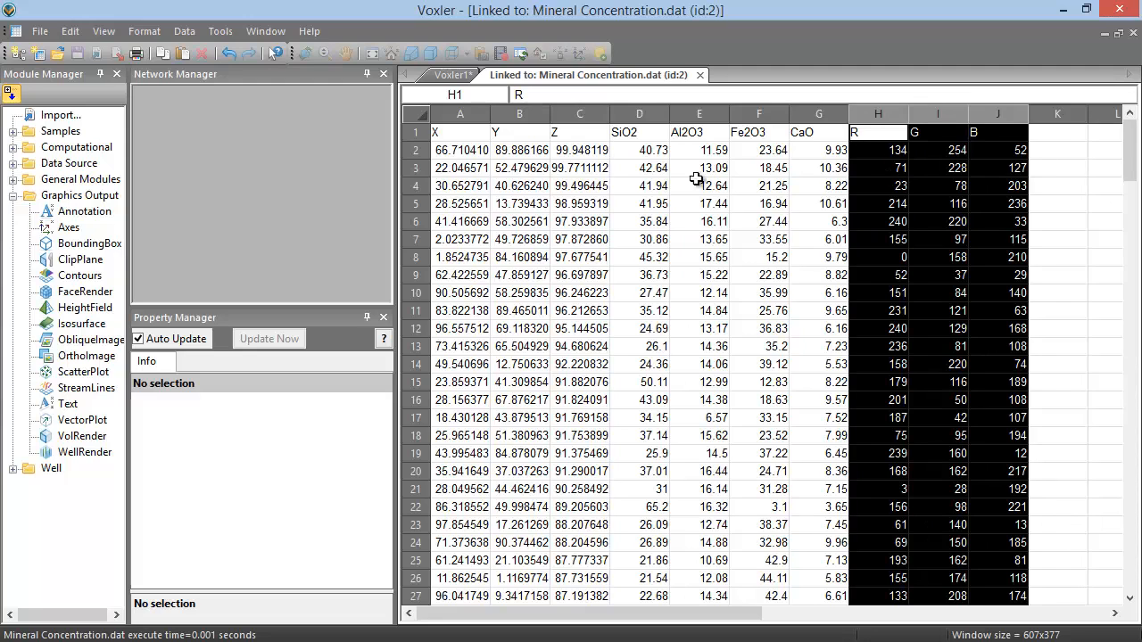
- Return to the Voxler1 network and set the Mineral Concentration.dat module's number of component columns to 7
click(451, 75)
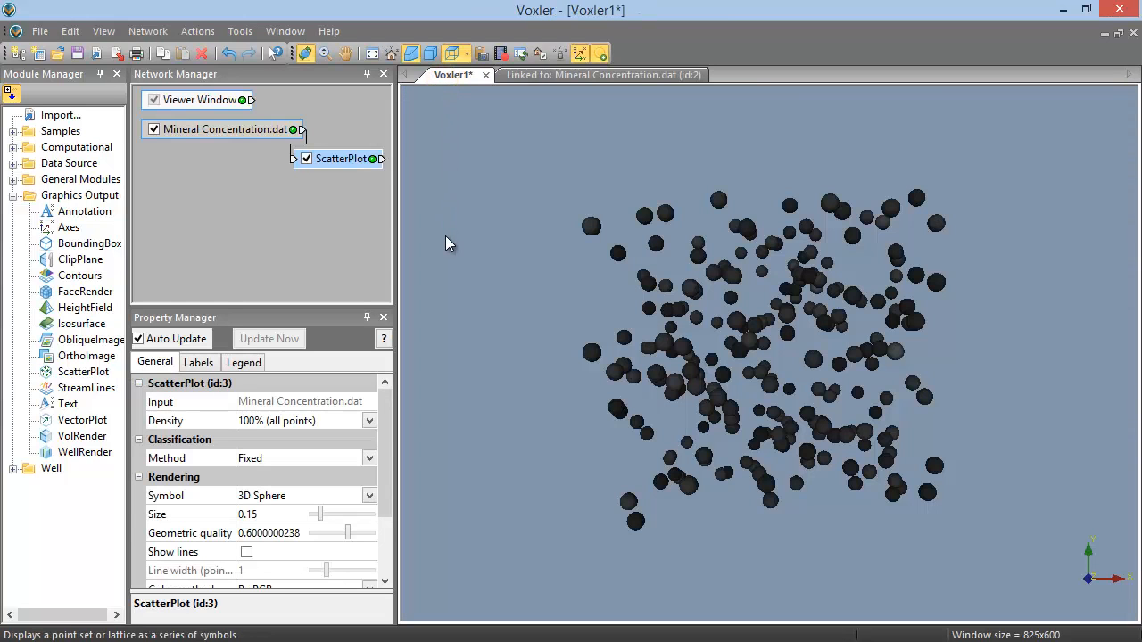
click(208, 132)
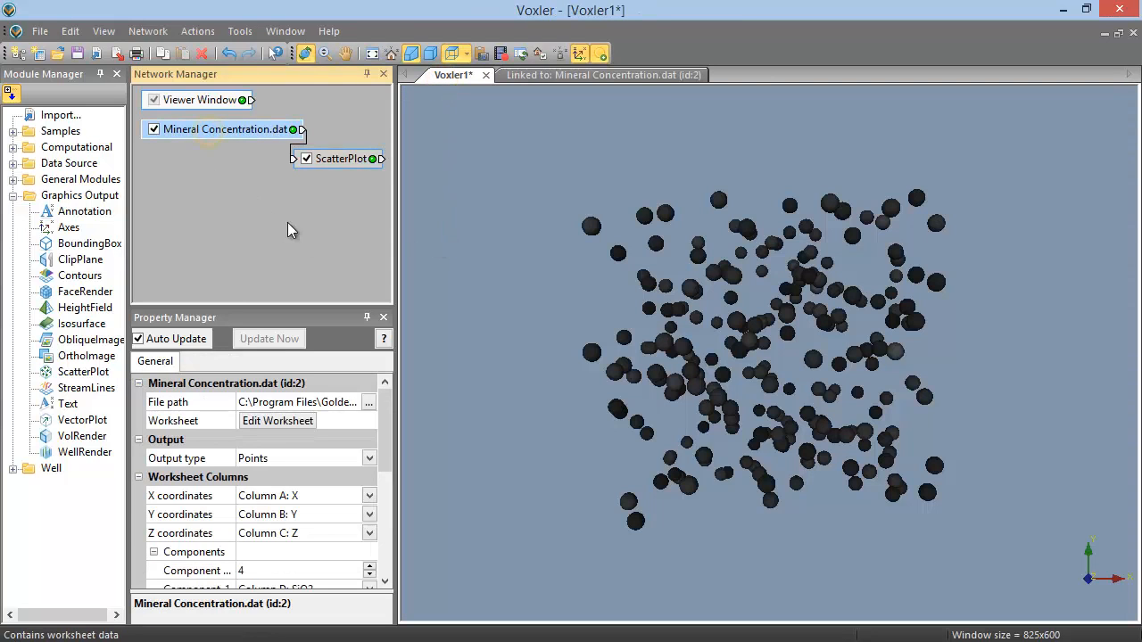
drag(388, 415, 382, 473)
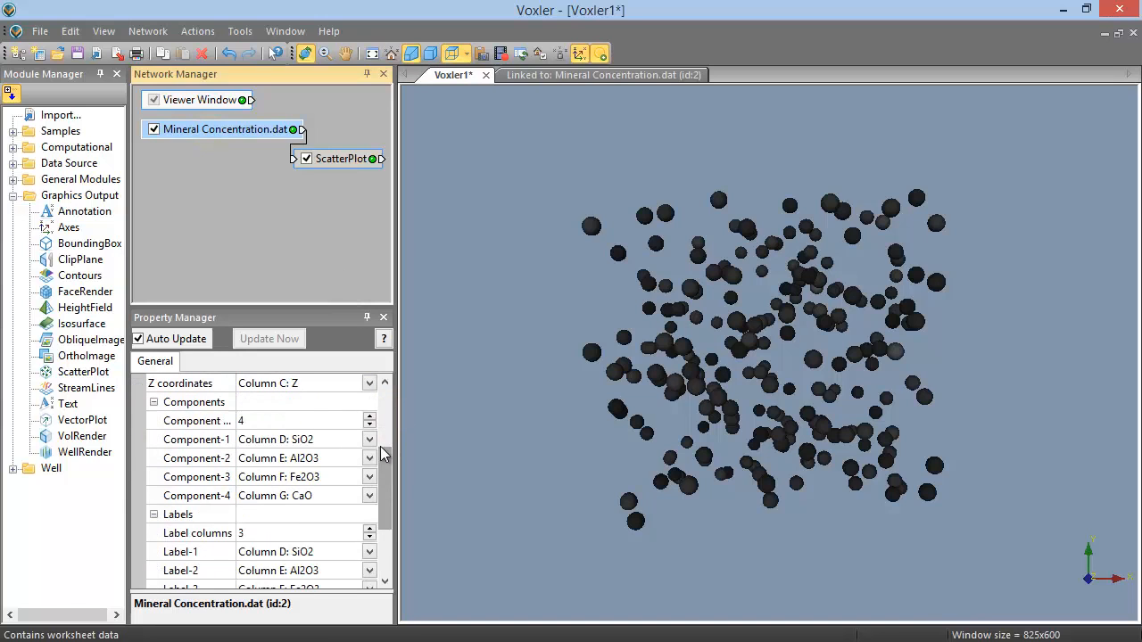
double_click(370, 421)
click(371, 417)
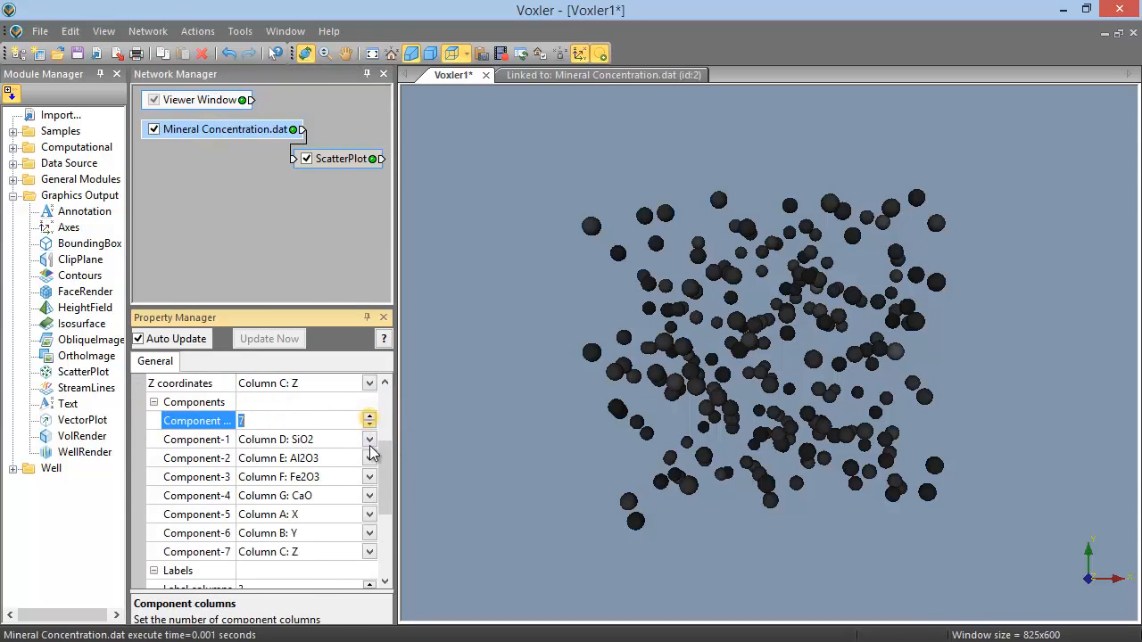
- Assign Column H: R to Component-5, Column I: G to Component-6 and Column J: B to Component-7
click(369, 515)
click(366, 470)
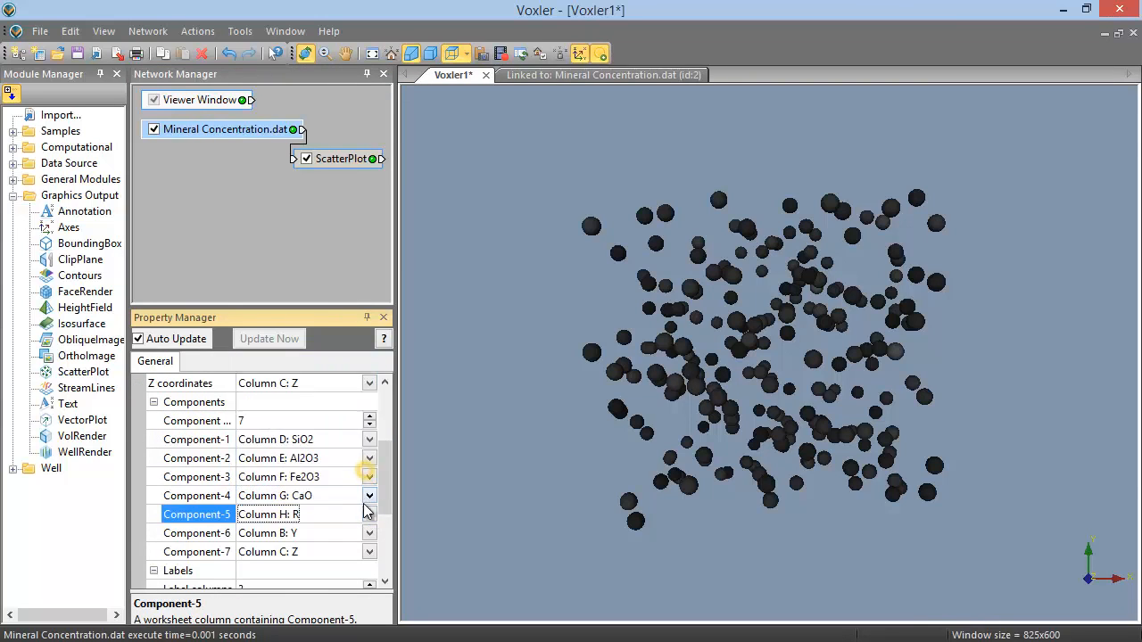
click(369, 533)
click(362, 502)
click(368, 553)
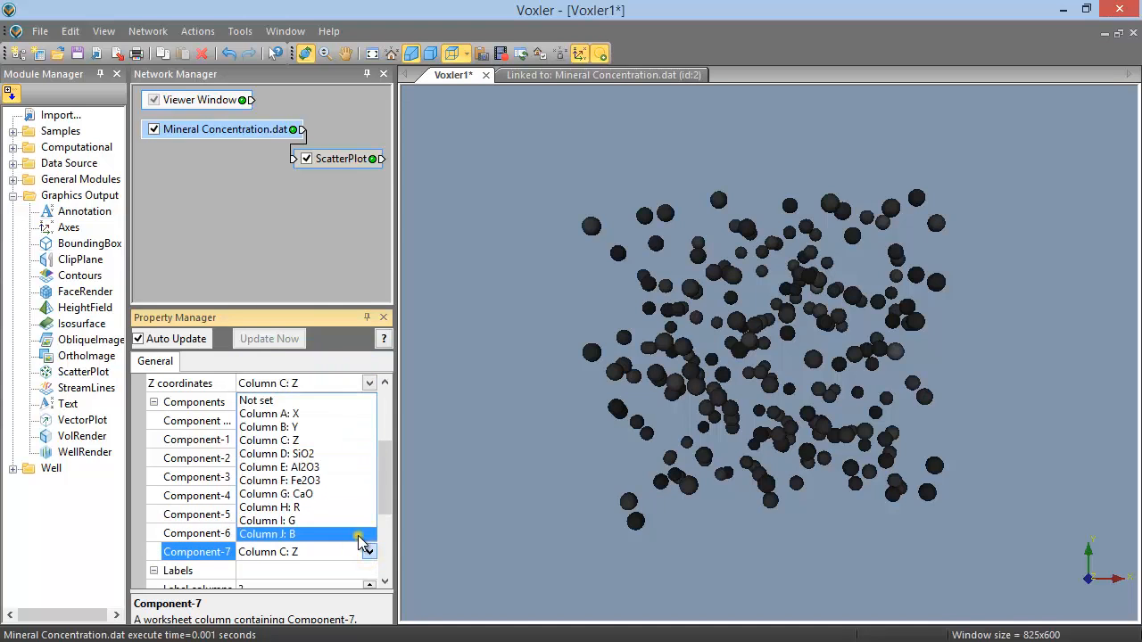
click(361, 533)
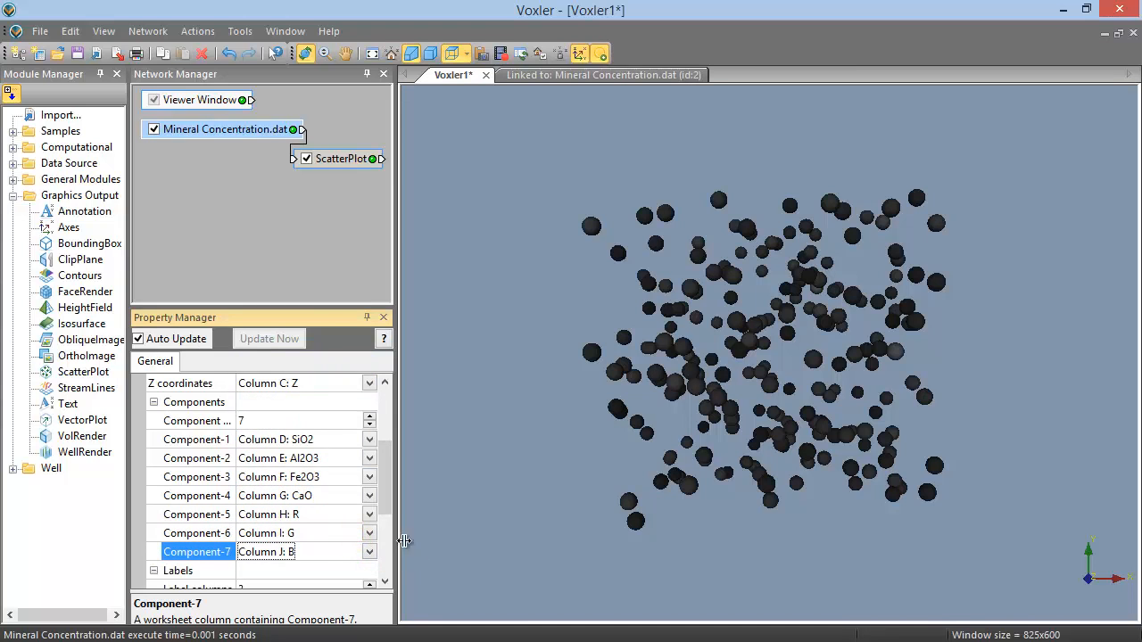
- Set the ScatterPlot's red, green and blue color components to Column H: R, Column I: G and Column J: B
click(344, 158)
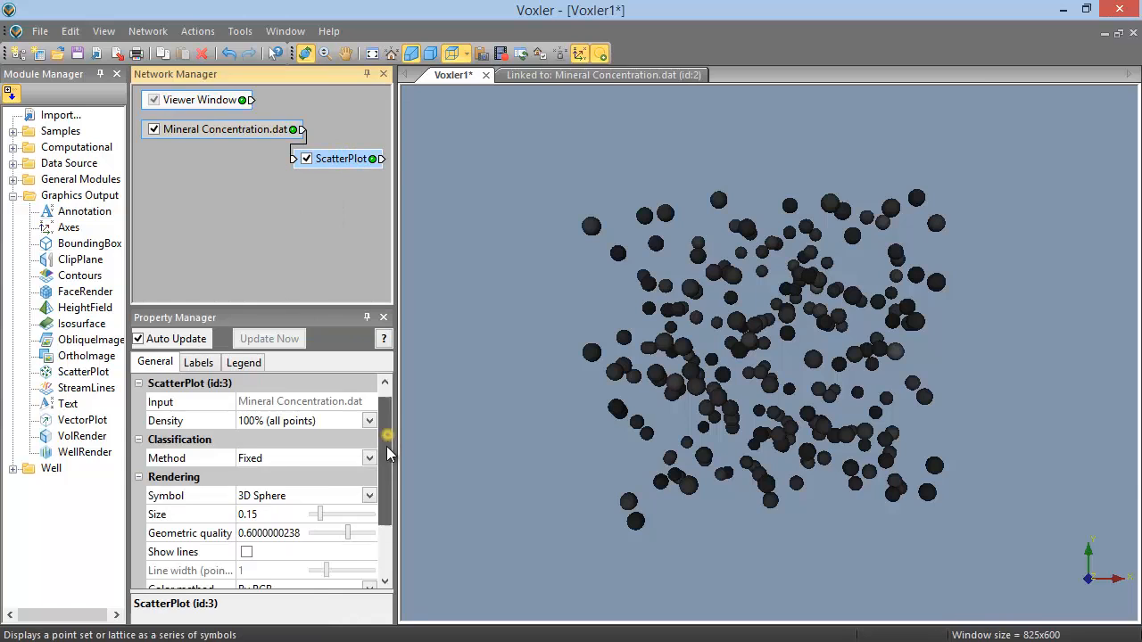
drag(385, 471, 383, 519)
click(369, 534)
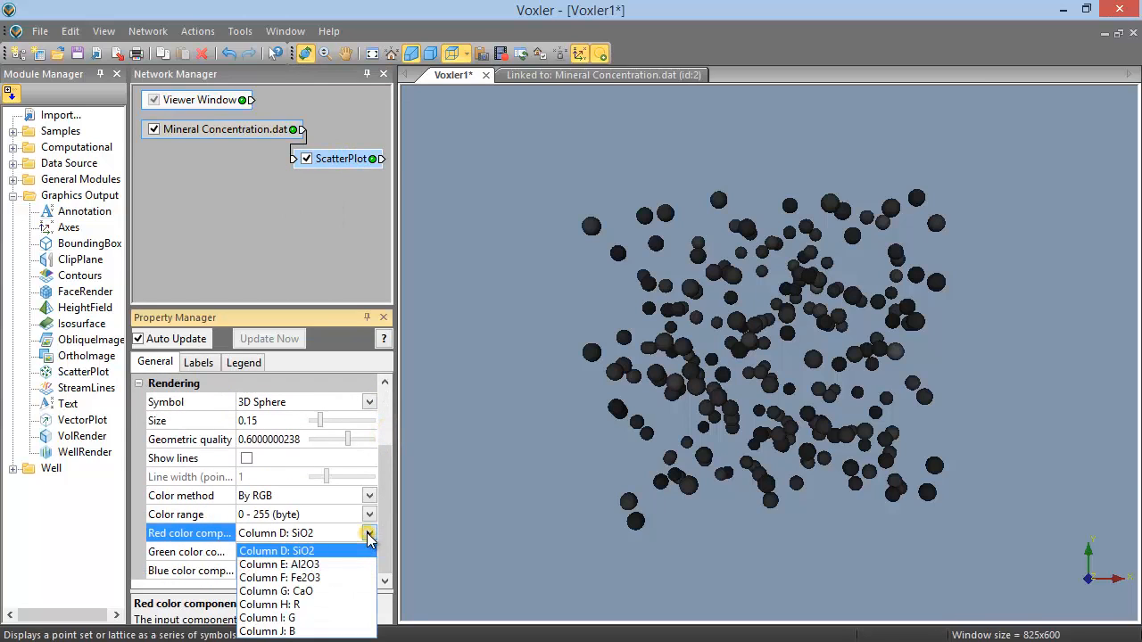
click(355, 602)
click(369, 553)
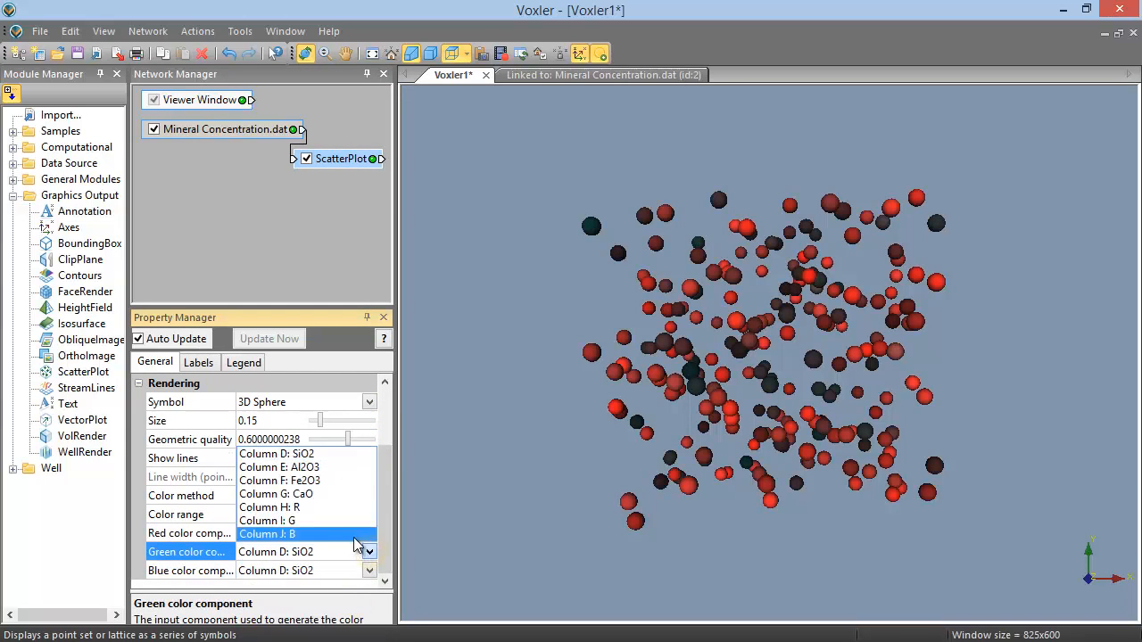
click(355, 522)
click(370, 571)
click(352, 551)
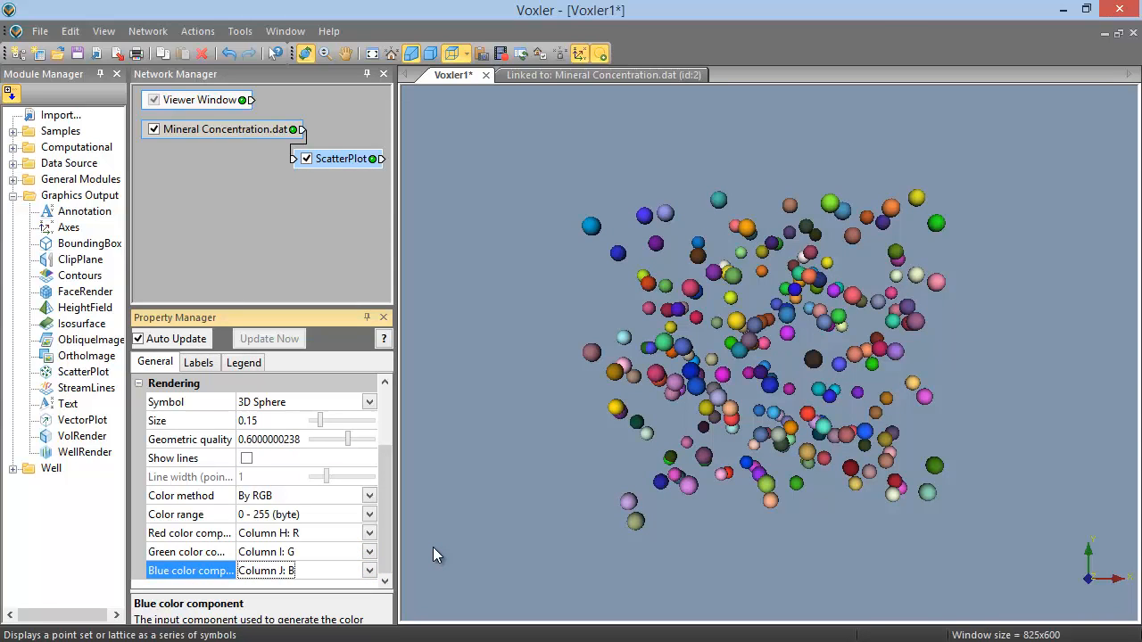
- Keep the ScatterPlot density at 100% (all points), and turn the connecting lines on and back off
drag(384, 513, 381, 463)
click(369, 421)
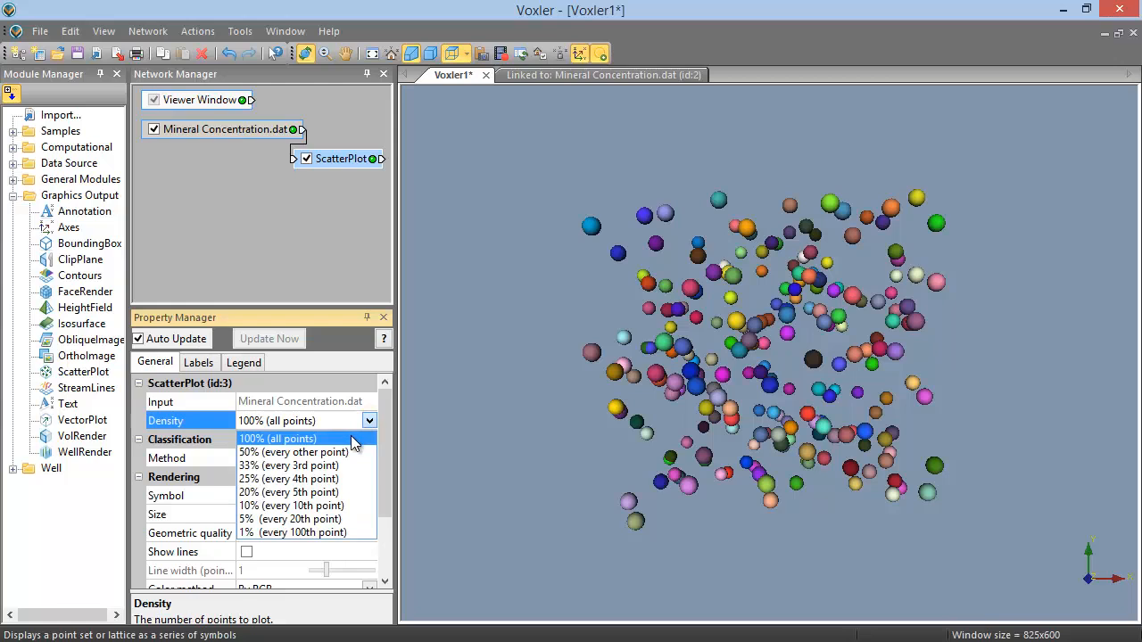
click(350, 439)
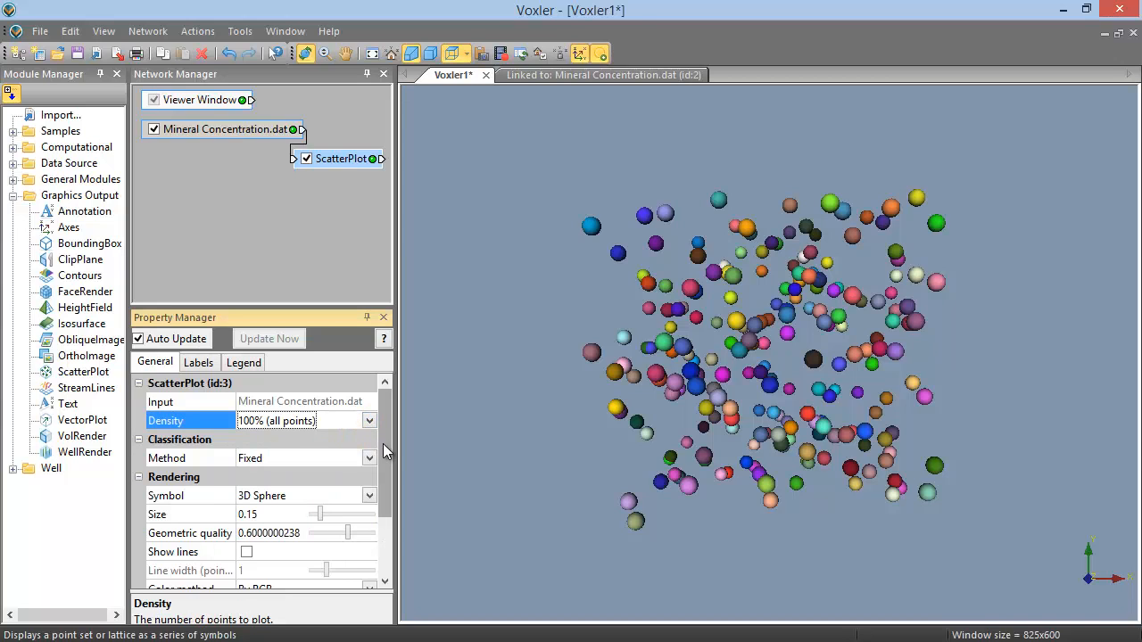
click(247, 554)
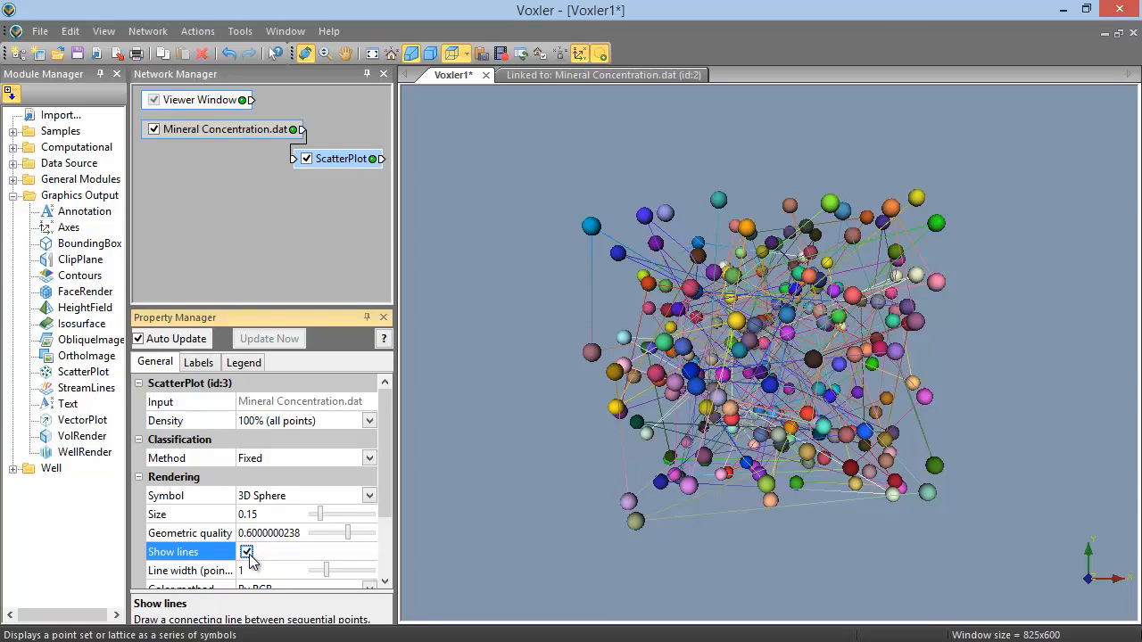
click(248, 554)
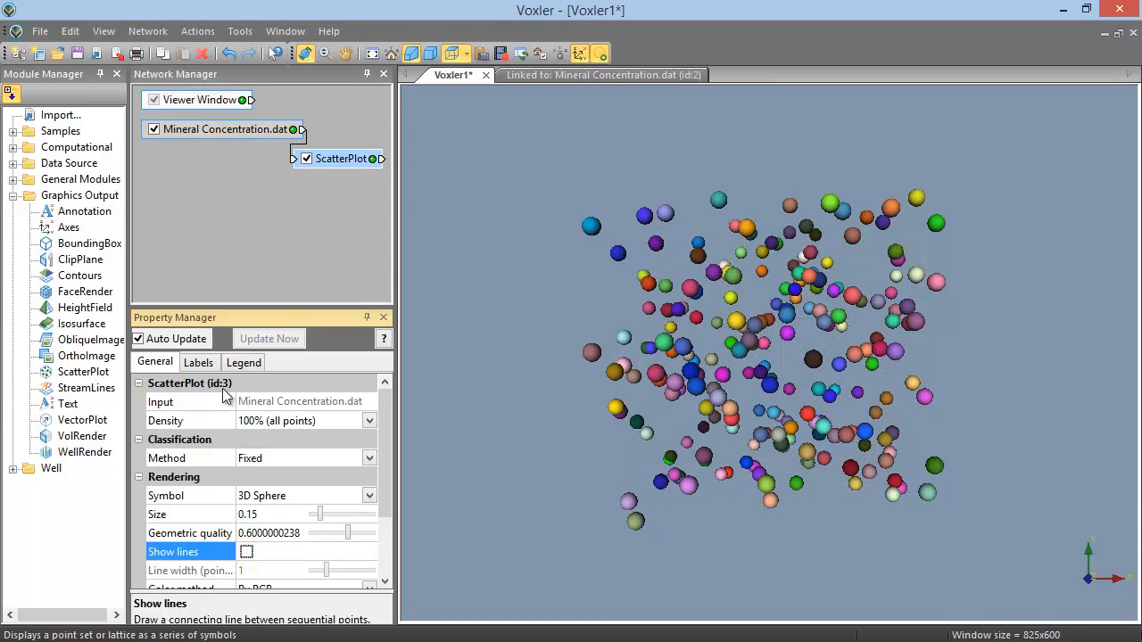
- Turn the Column D: SiO2 point labels on and back off, and open the ScatterPlot's legend settings
click(202, 362)
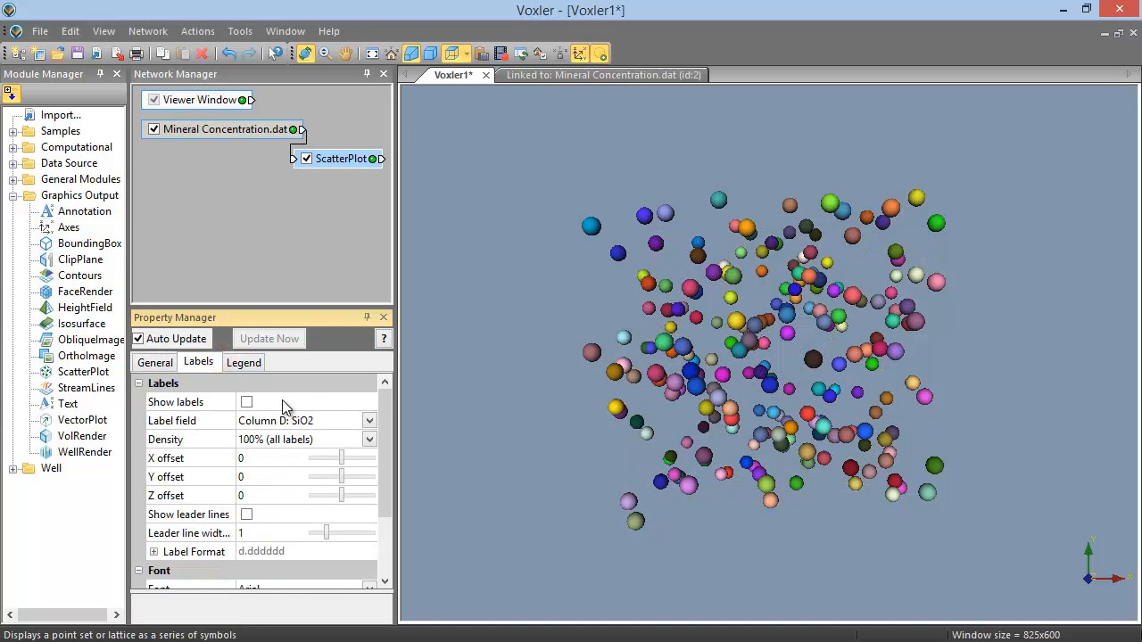
click(247, 403)
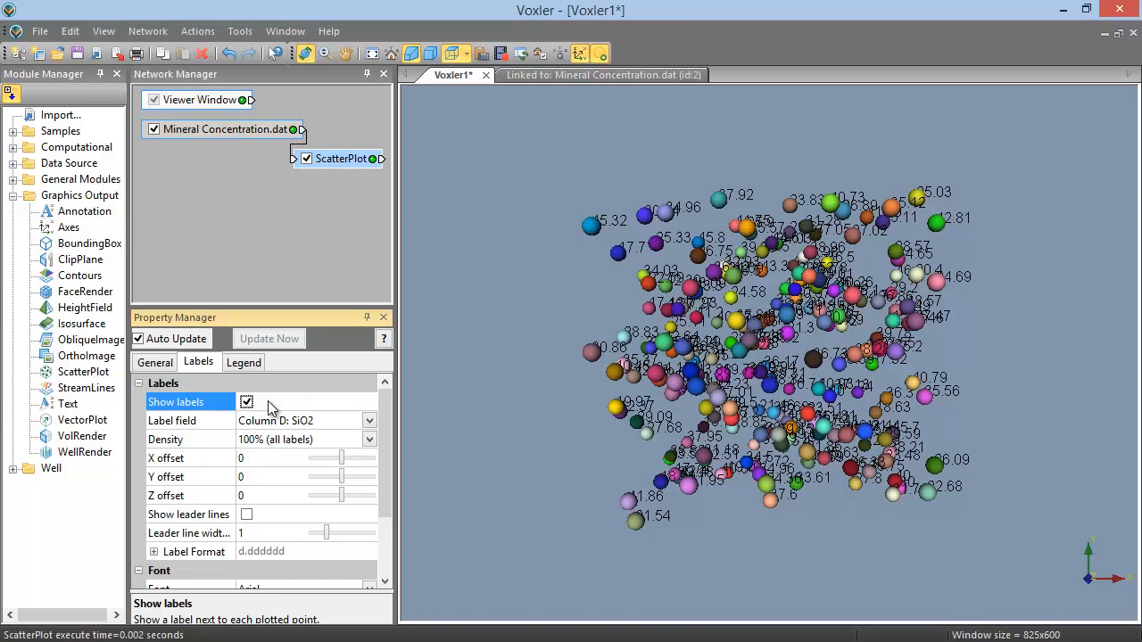
click(265, 403)
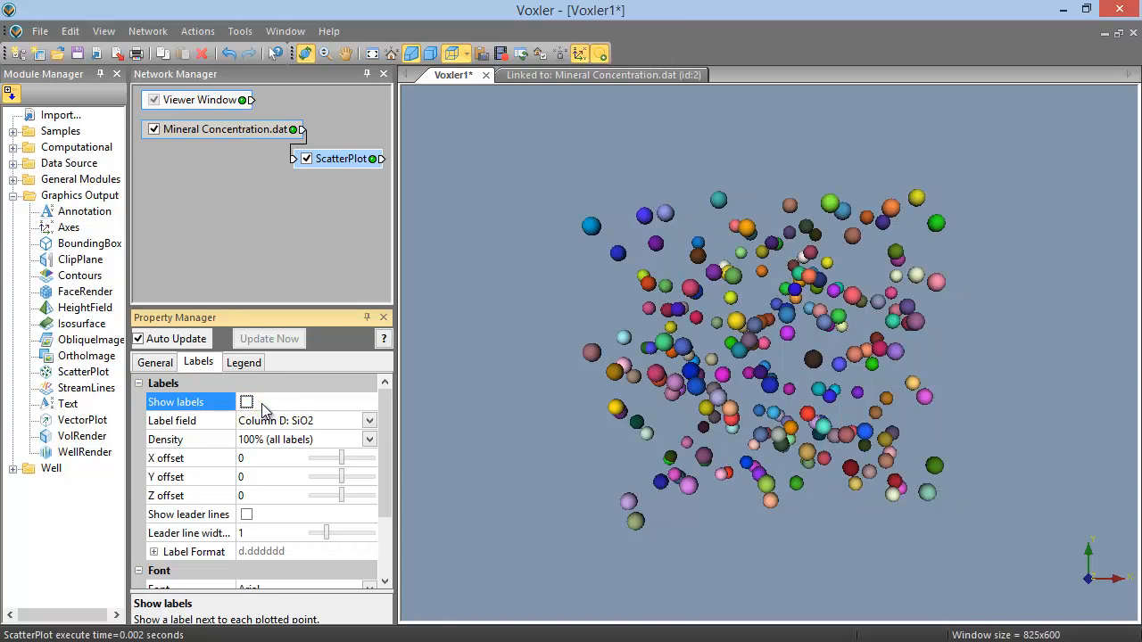
click(251, 364)
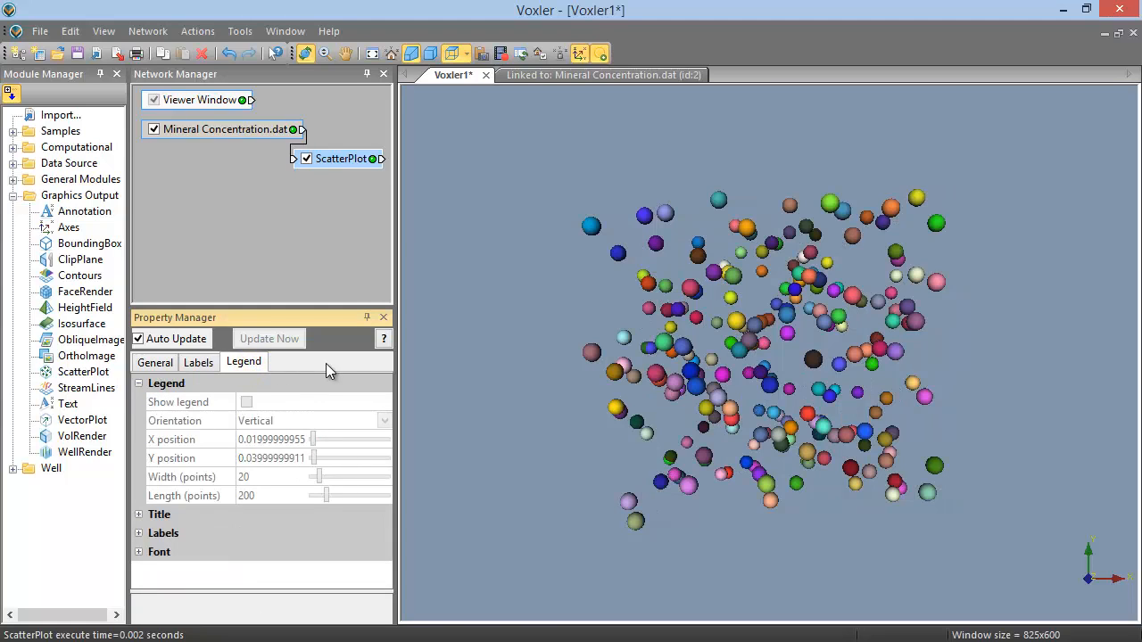